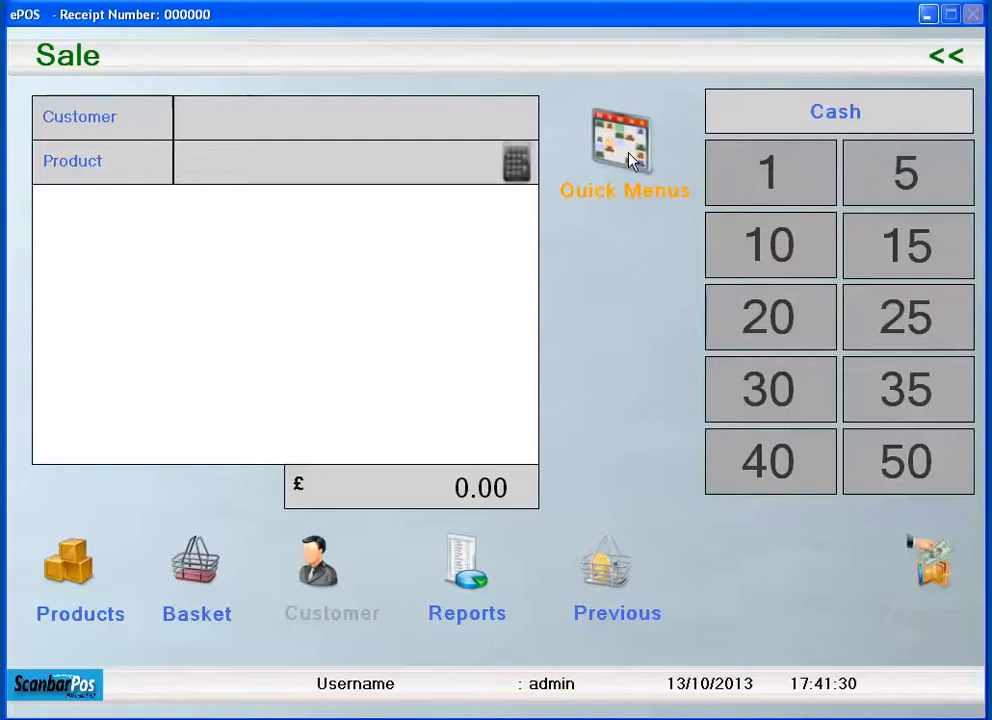
# - Add the Television to the sale from the quick menu and look into the product options
pyautogui.click(630, 160)
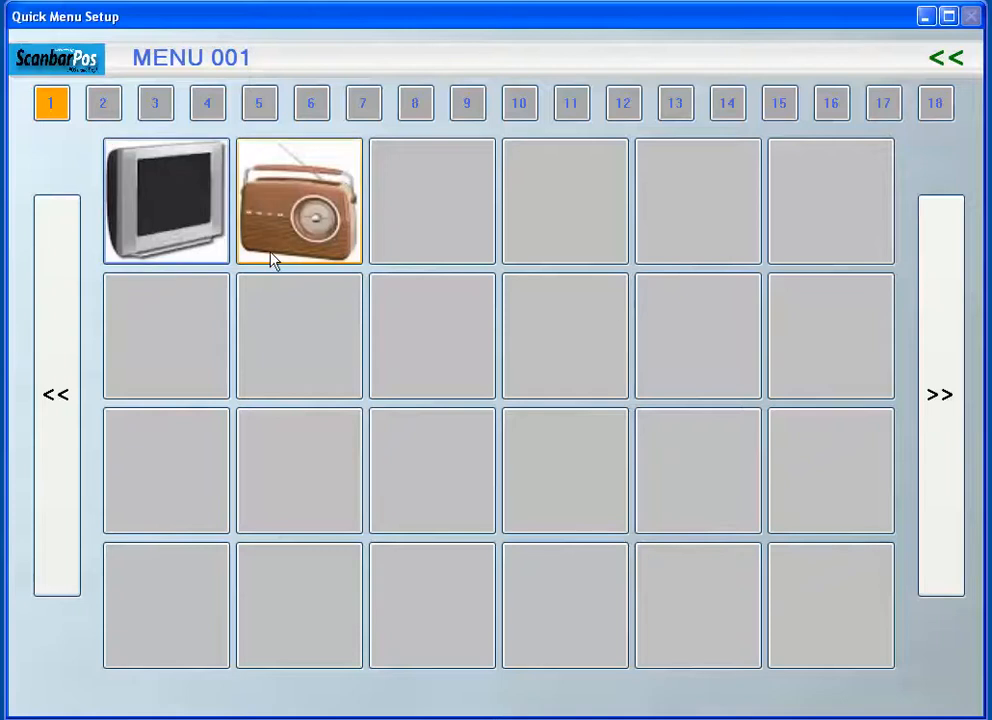
pyautogui.click(170, 213)
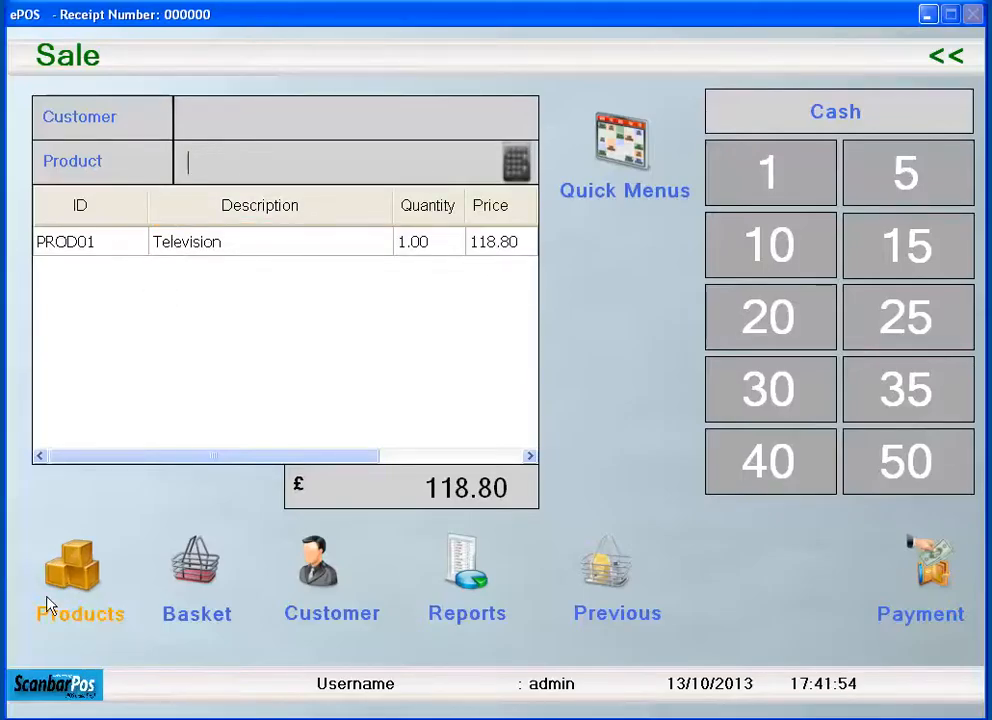
pyautogui.click(70, 586)
pyautogui.click(700, 535)
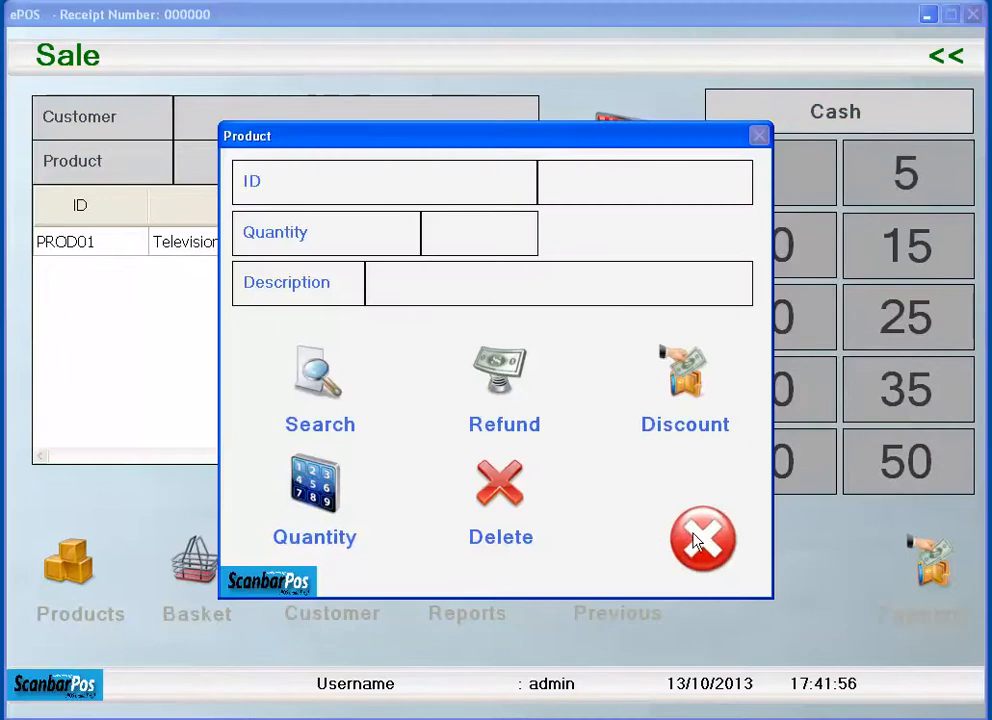
# - Leave the sale, discarding its basket, and open MENU 001 for editing in the admin Quick Choice Menus
pyautogui.click(946, 56)
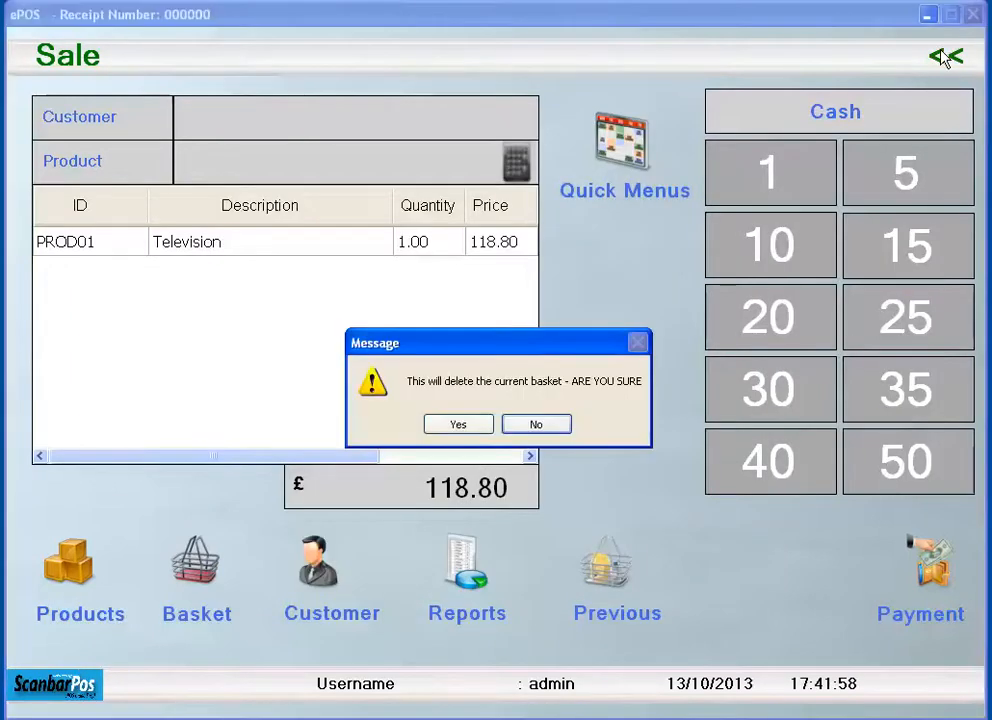
pyautogui.click(482, 428)
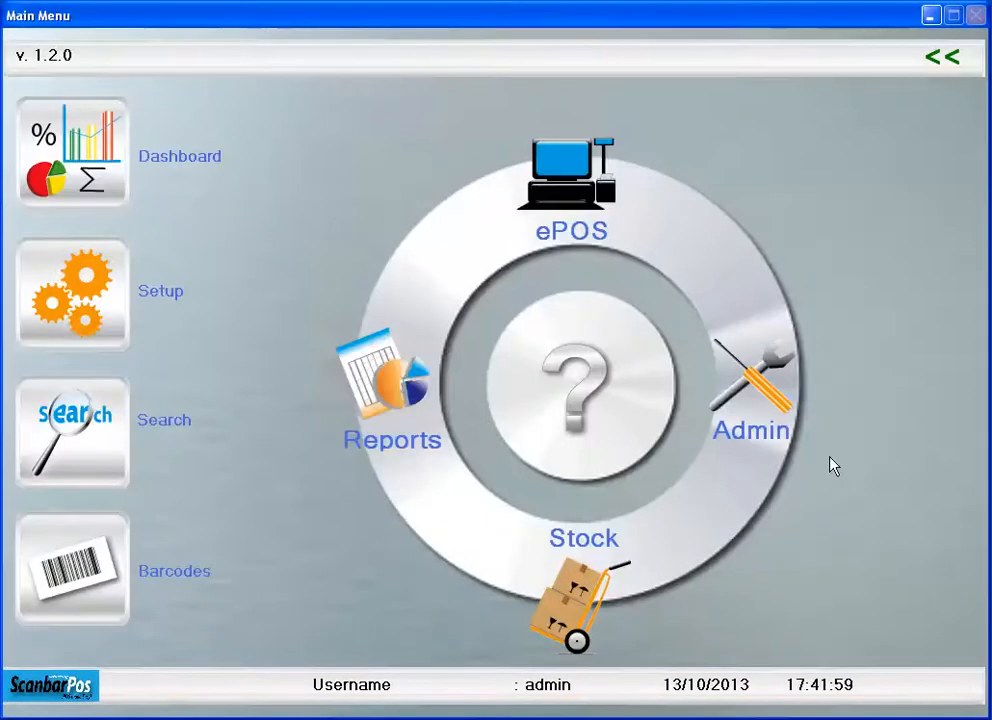
pyautogui.click(748, 393)
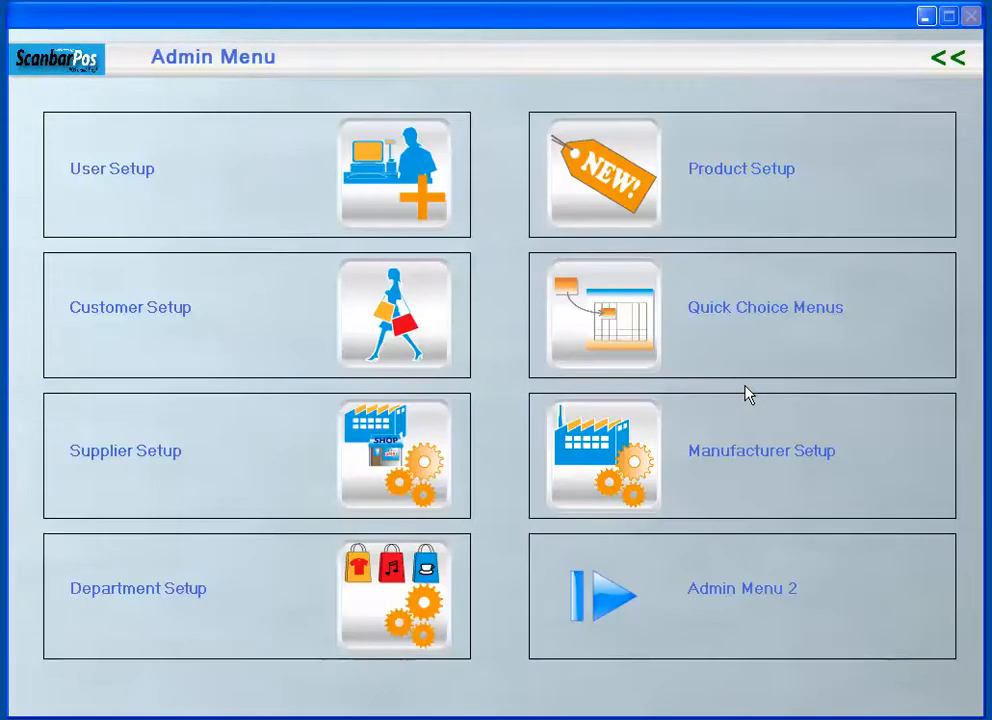
pyautogui.click(609, 329)
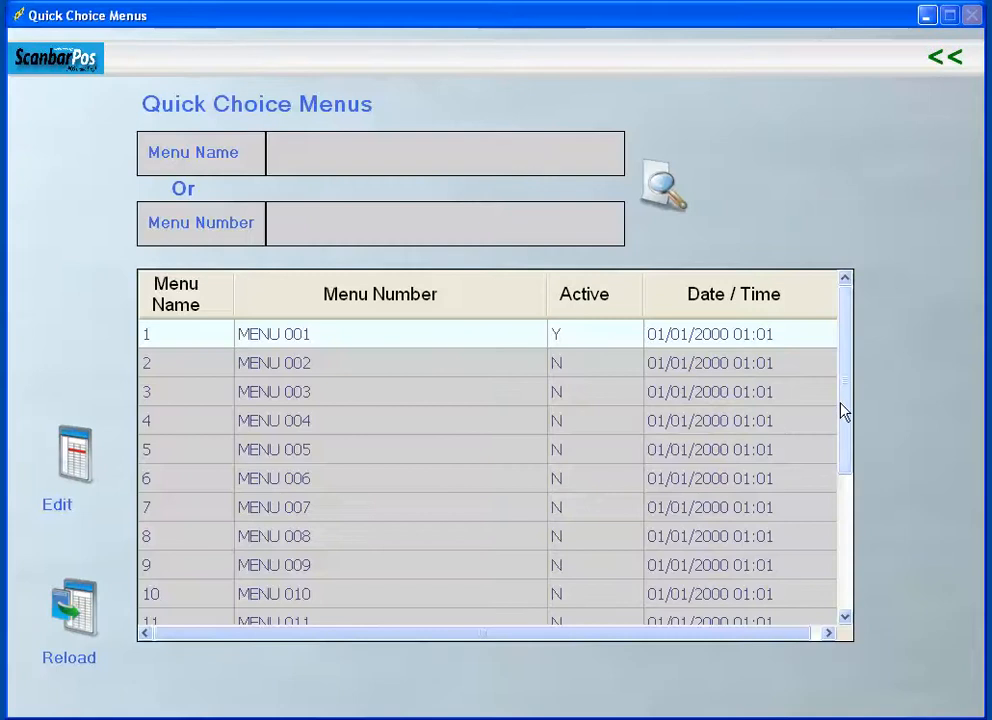
pyautogui.moveTo(843, 411)
pyautogui.mouseDown()
pyautogui.moveTo(843, 558)
pyautogui.moveTo(841, 418)
pyautogui.mouseUp()
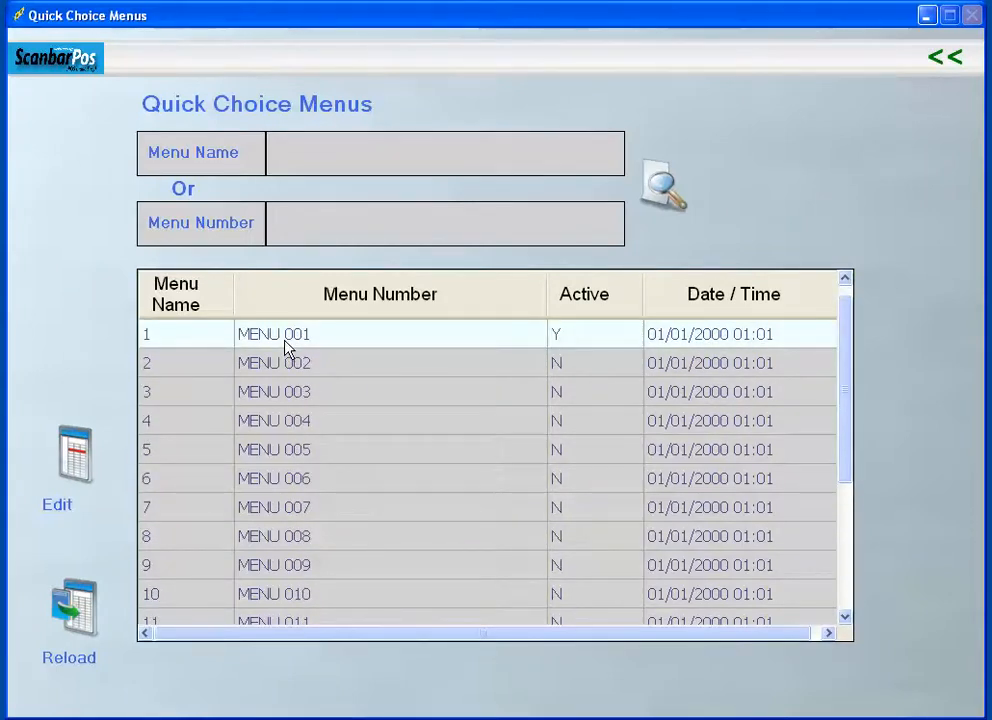
pyautogui.click(183, 341)
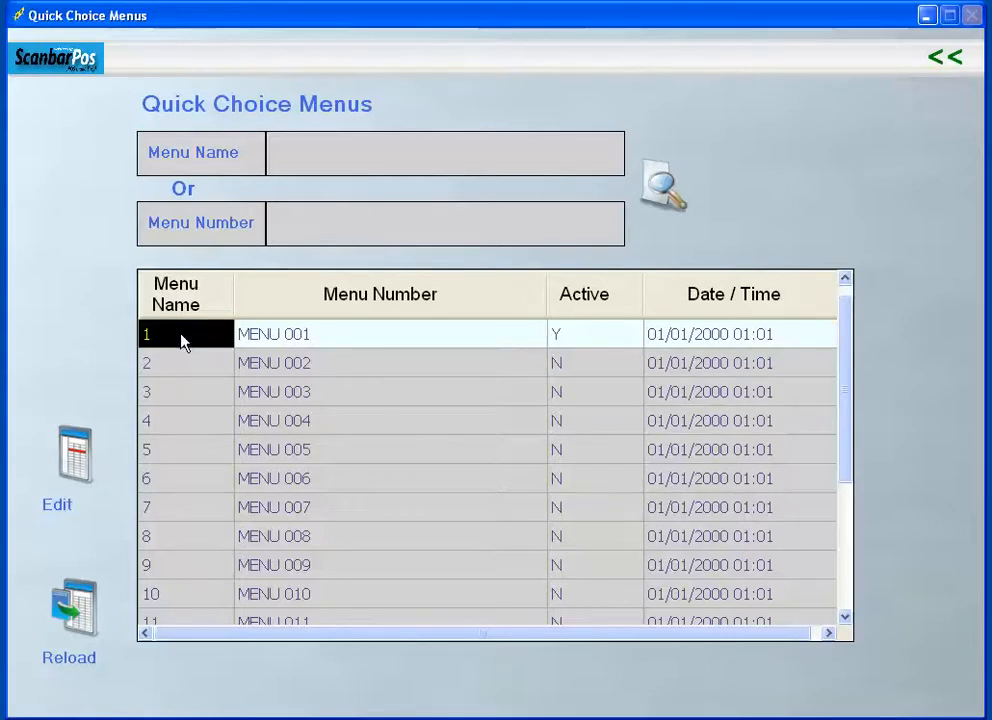
pyautogui.click(94, 461)
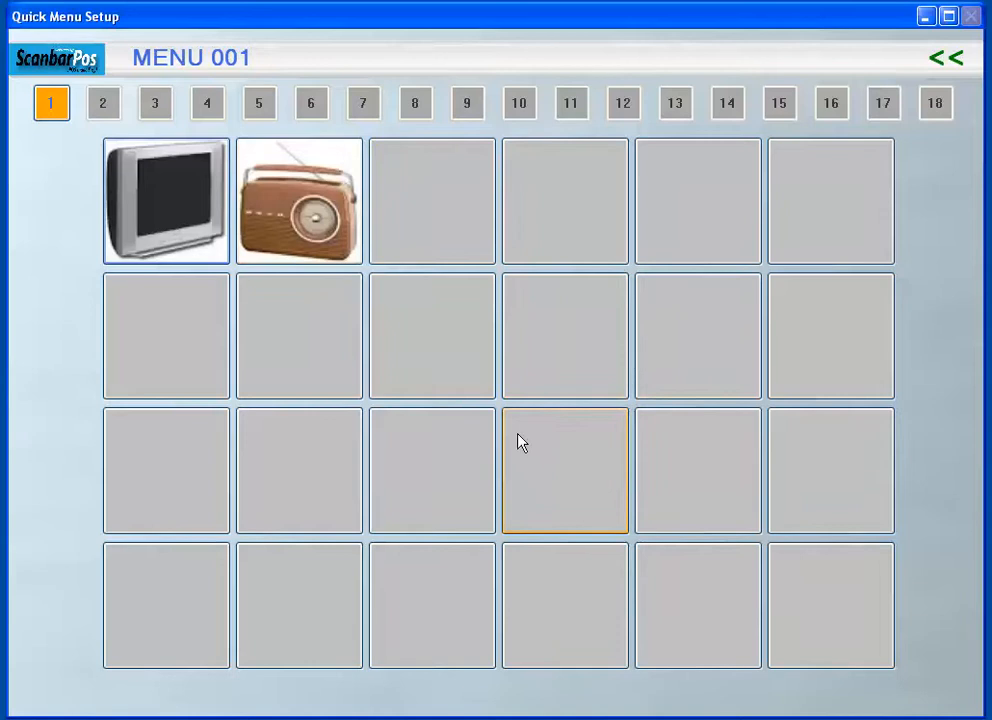
# - Assign product PROD03 (Vacuum Cleaner) to the empty third button in the first row of MENU 001
pyautogui.click(450, 220)
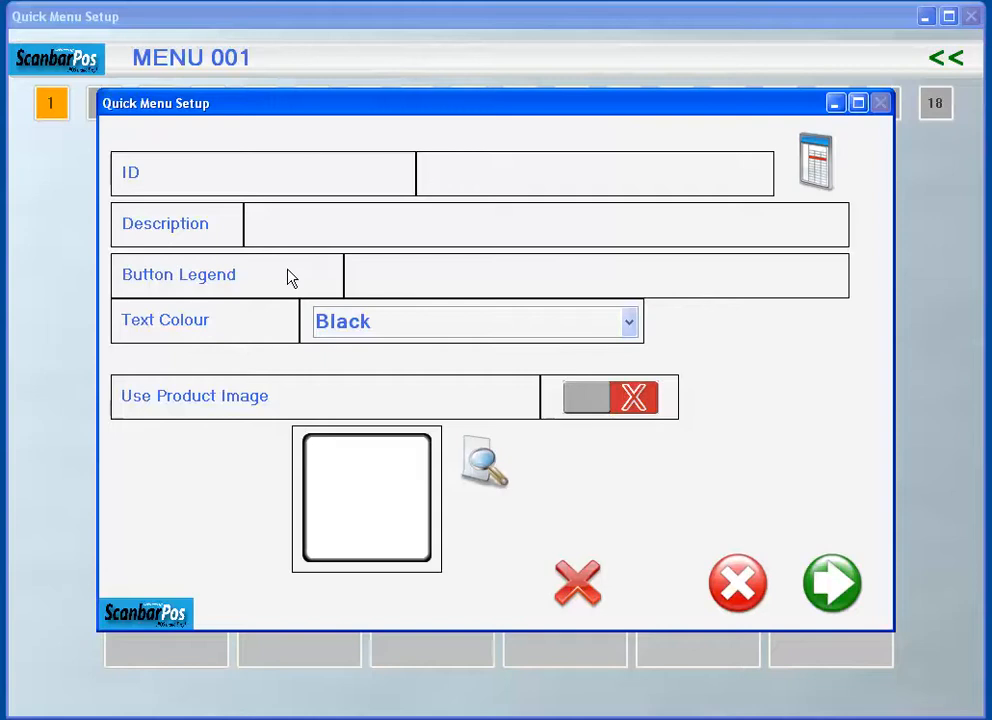
pyautogui.click(817, 177)
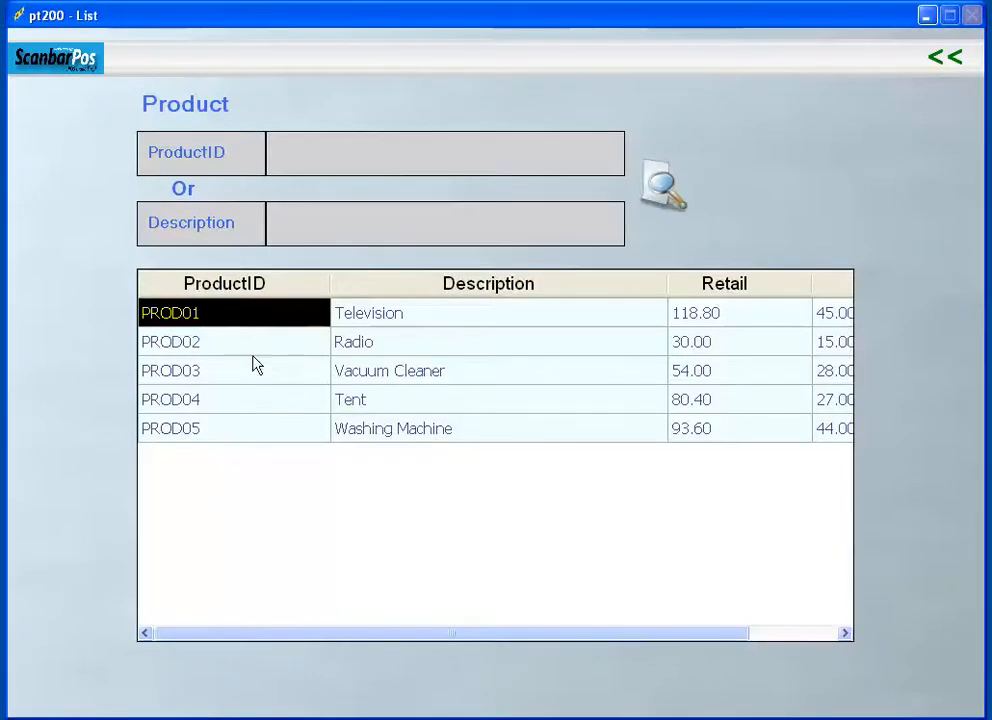
pyautogui.click(187, 381)
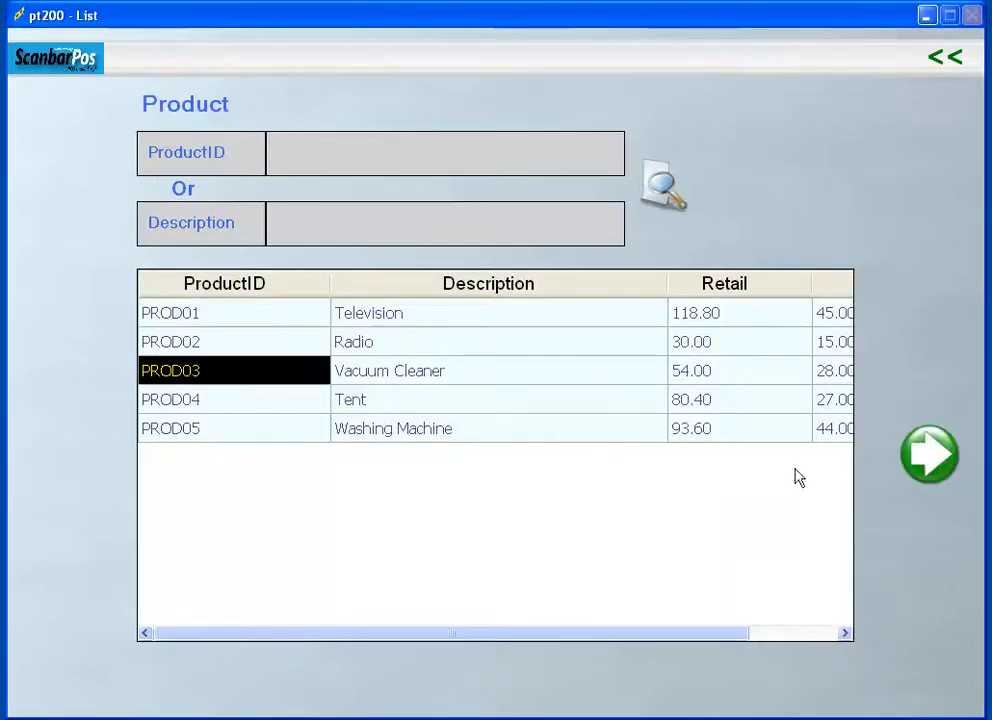
pyautogui.click(928, 455)
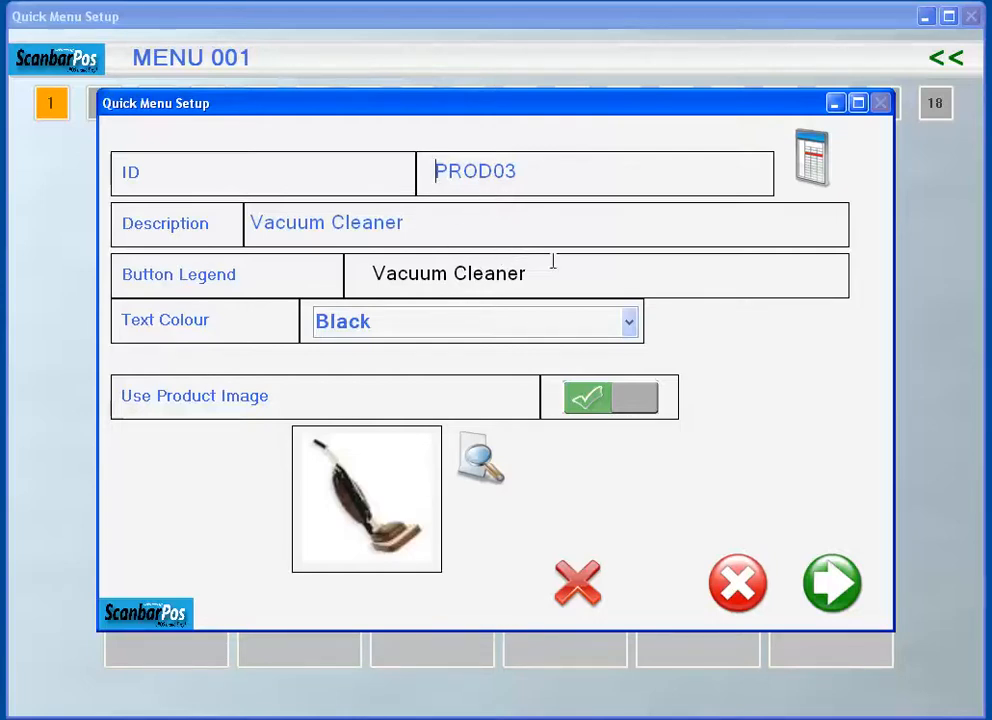
# - Re-enter the button legend as Vacuum Cleaner and set its text colour to Red
pyautogui.moveTo(552, 268); pyautogui.dragTo(424, 272)
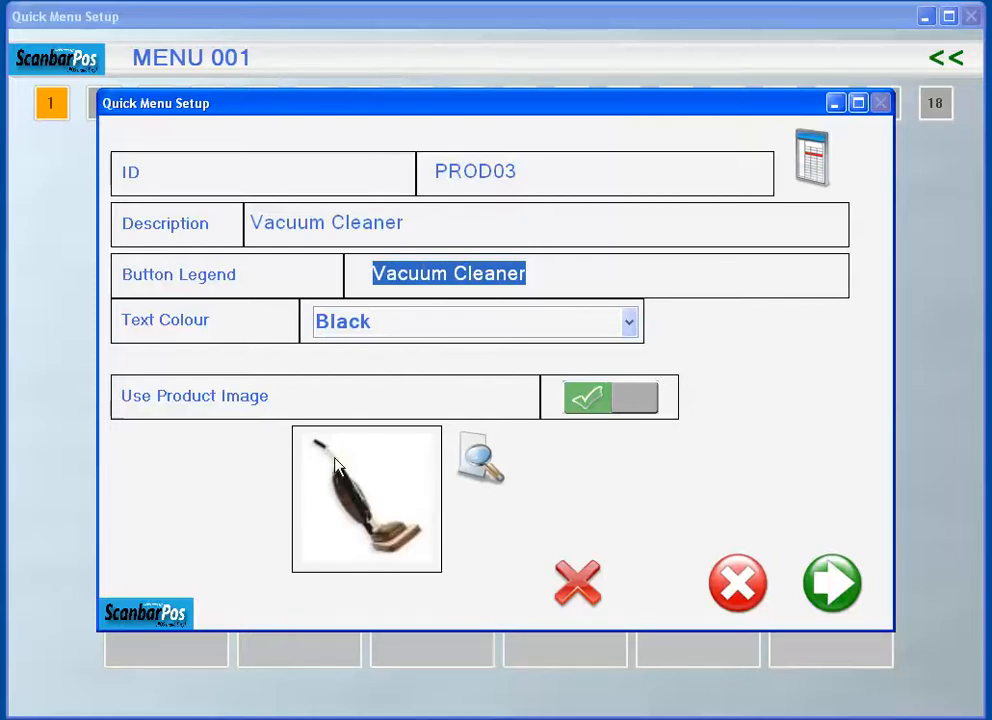
pyautogui.press('BackSpace')
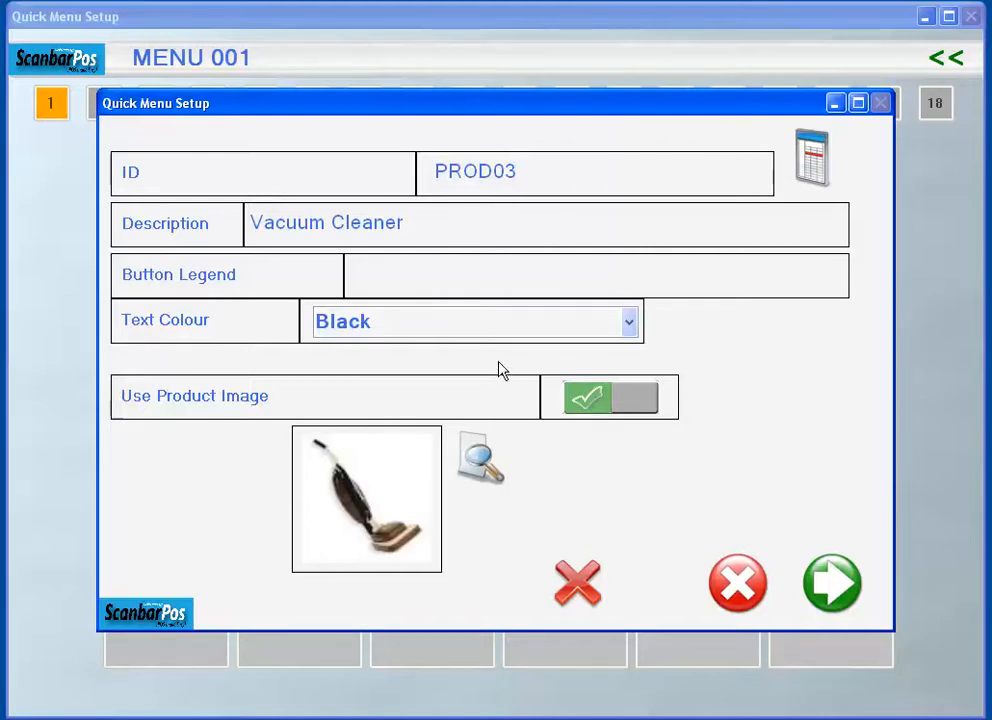
pyautogui.write('Vacuum ')
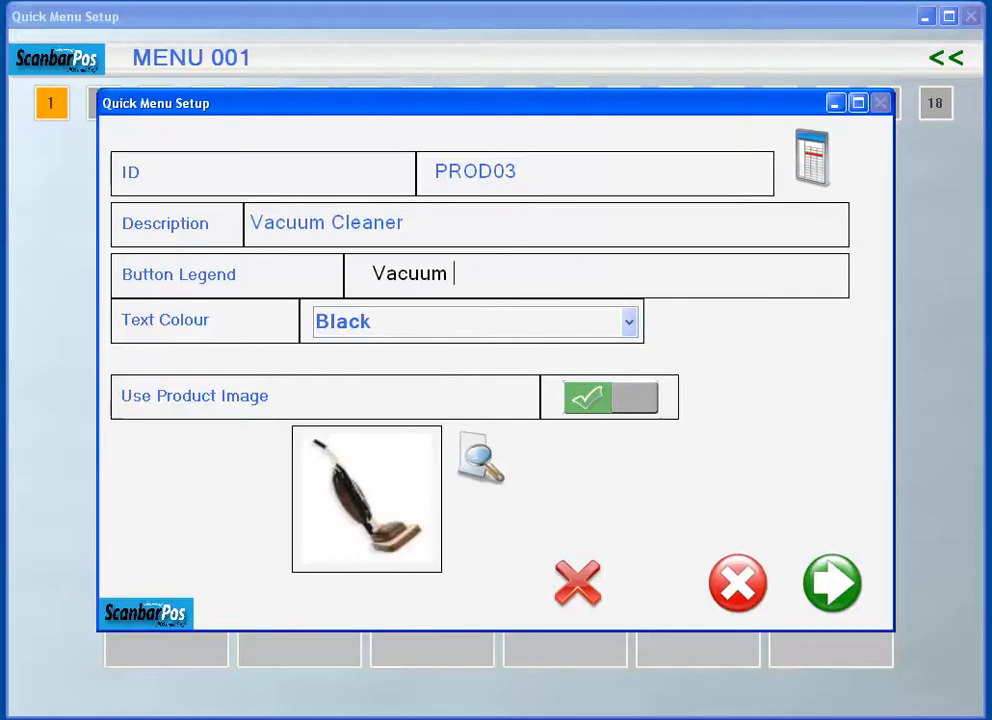
pyautogui.write('Cleaner')
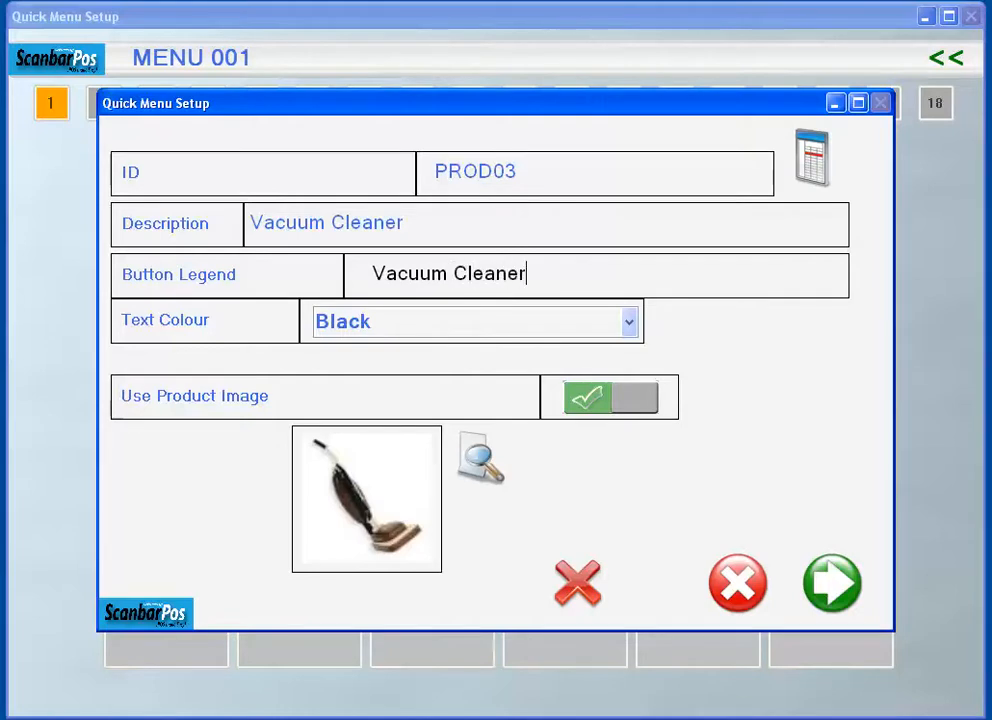
pyautogui.click(628, 330)
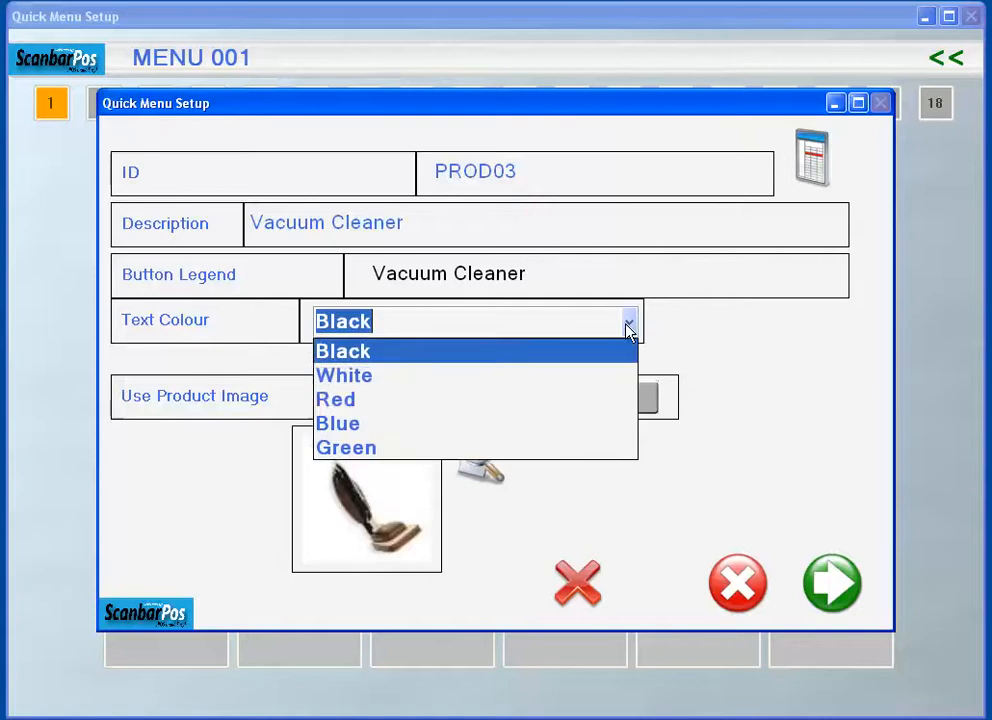
pyautogui.click(576, 399)
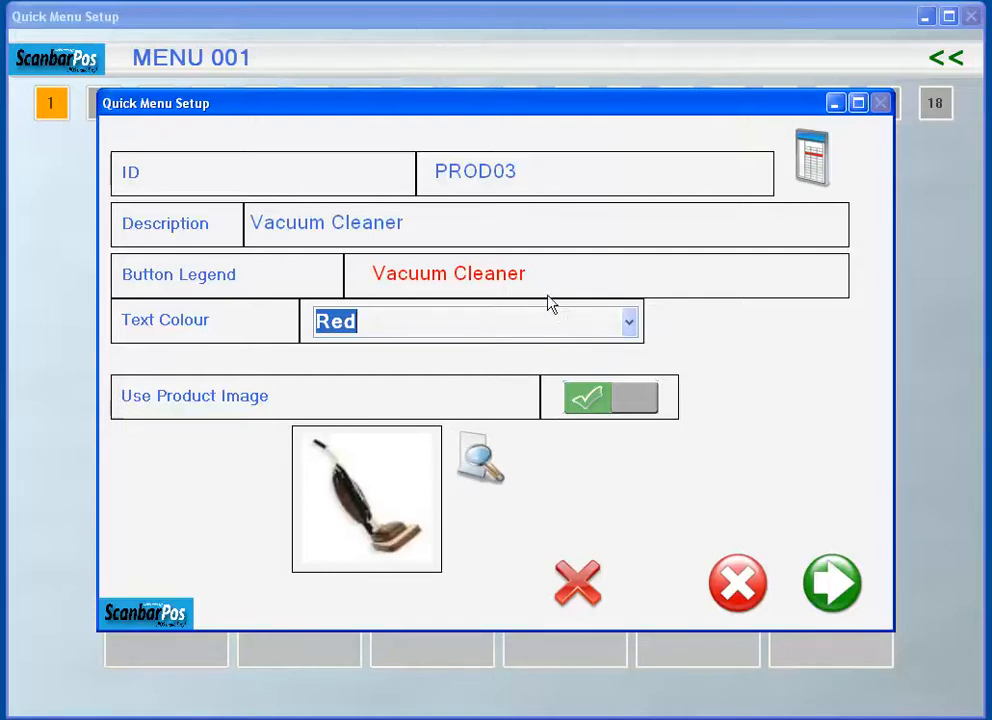
# - Turn off the product image and enter the cleared button legend again as Vacuum Cleaner
pyautogui.click(427, 272)
pyautogui.press('BackSpace')
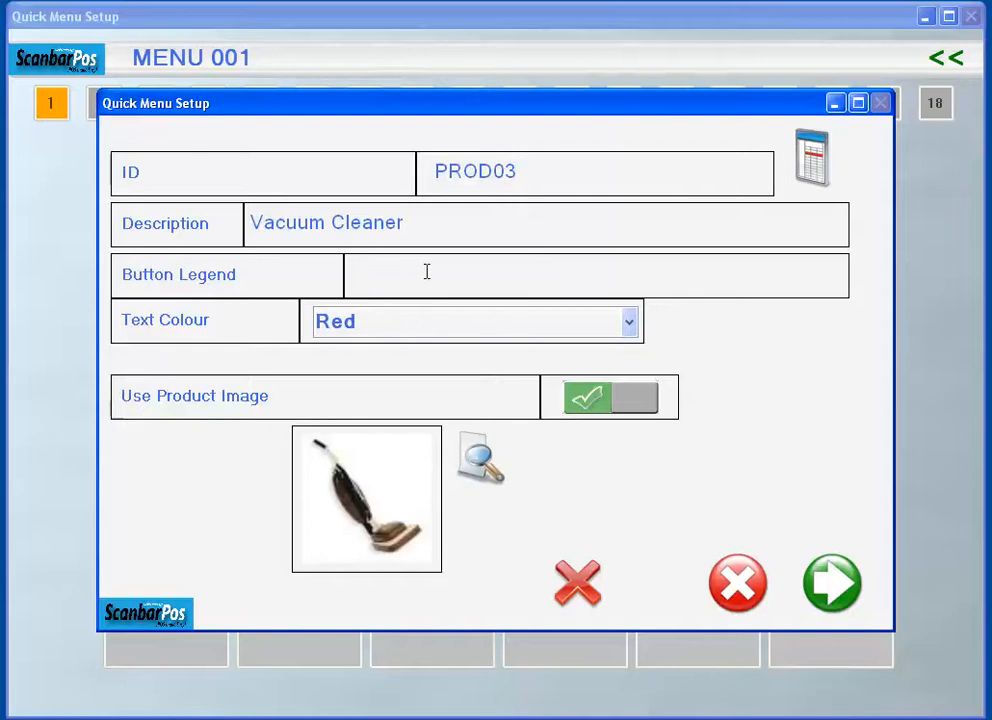
pyautogui.click(595, 403)
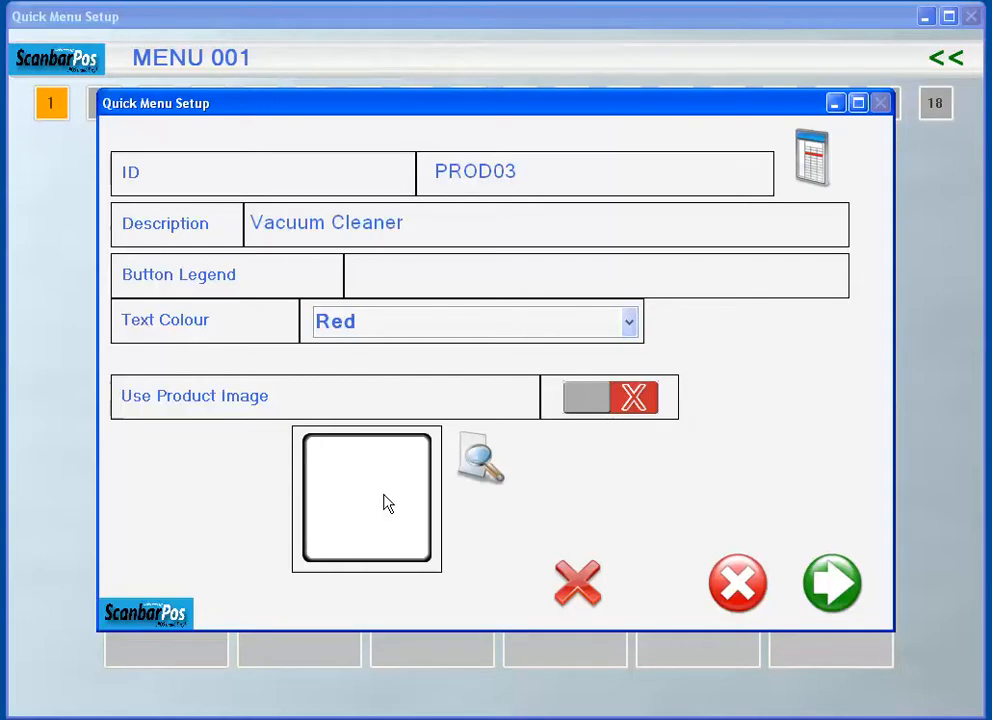
pyautogui.write('Vacuum')
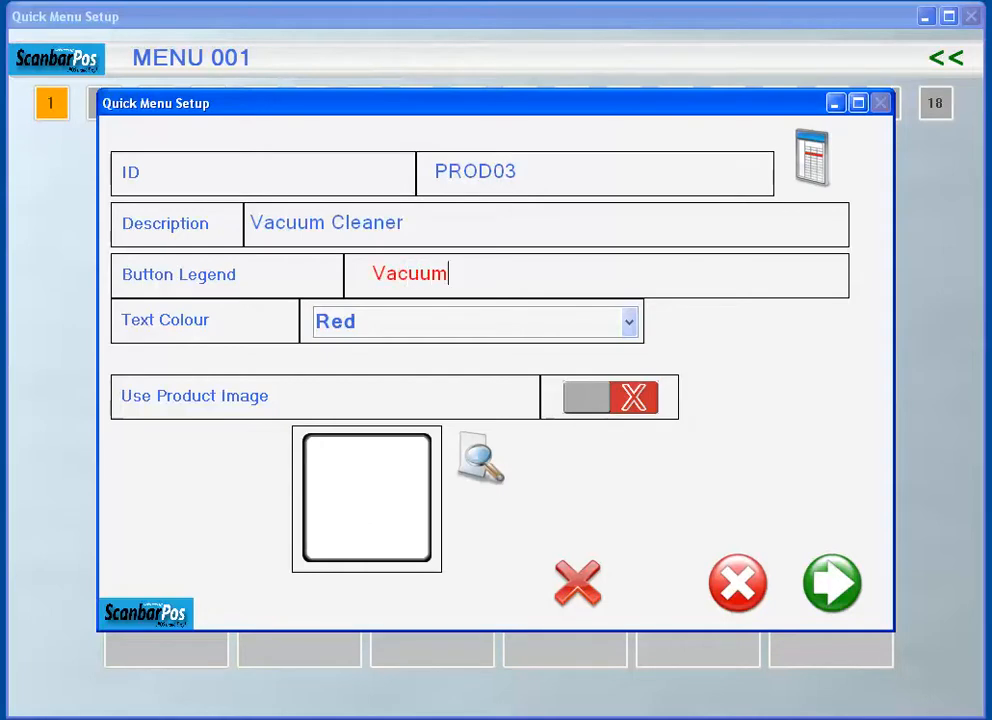
pyautogui.write(' Cleann')
pyautogui.press('BackSpace')
pyautogui.write('er')
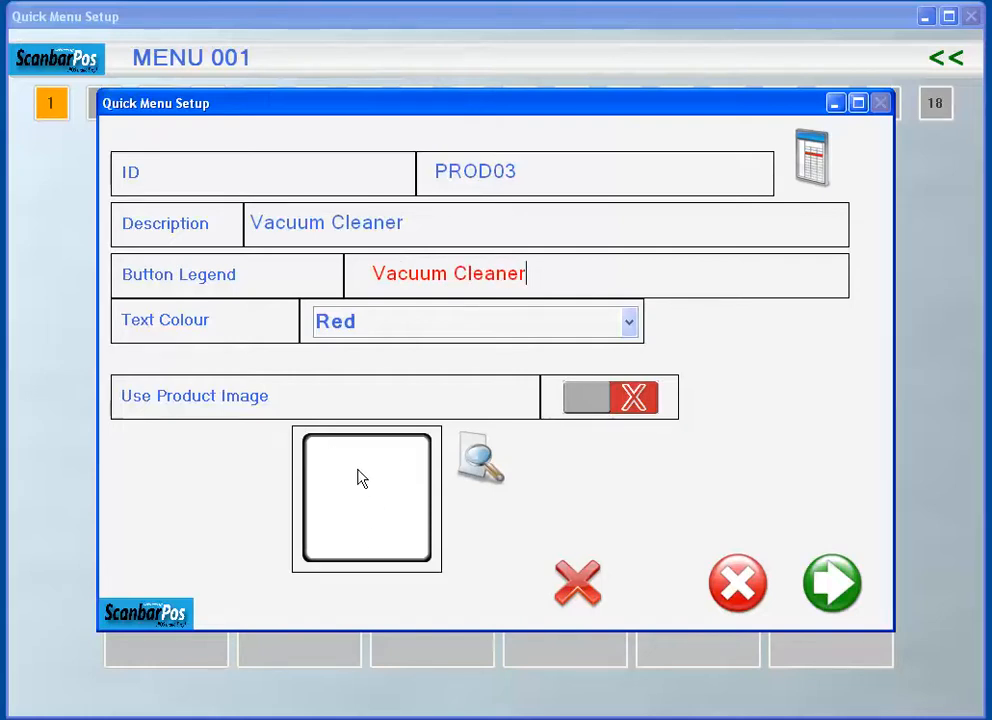
# - Load the bicycle picture from My Pictures as the button's image and switch back to the product image
pyautogui.click(481, 468)
pyautogui.click(276, 330)
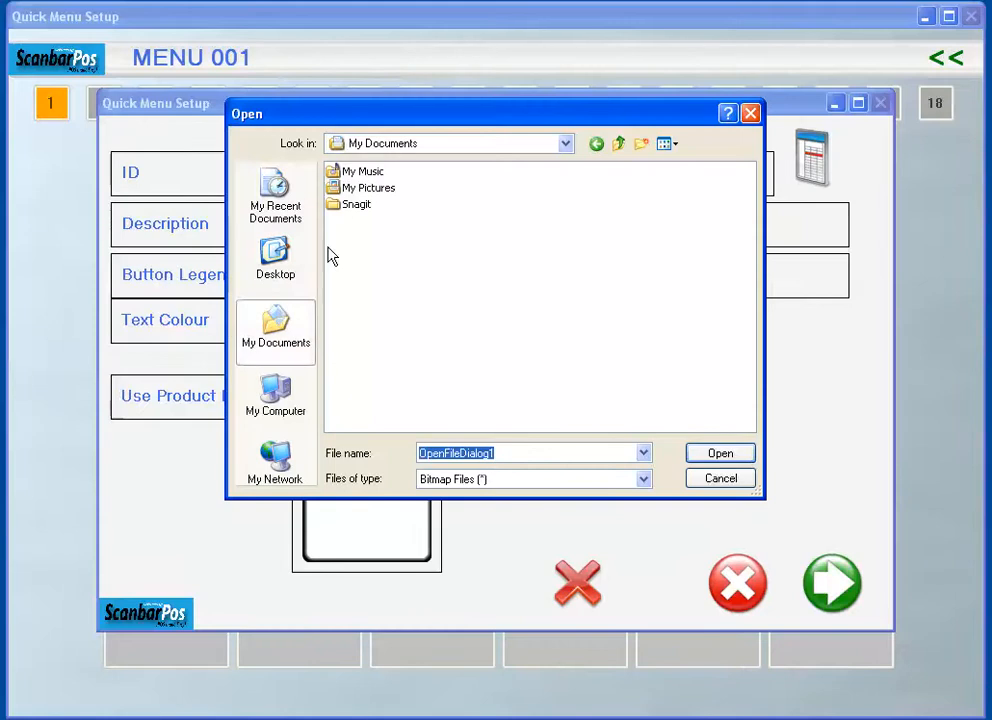
pyautogui.doubleClick(366, 188)
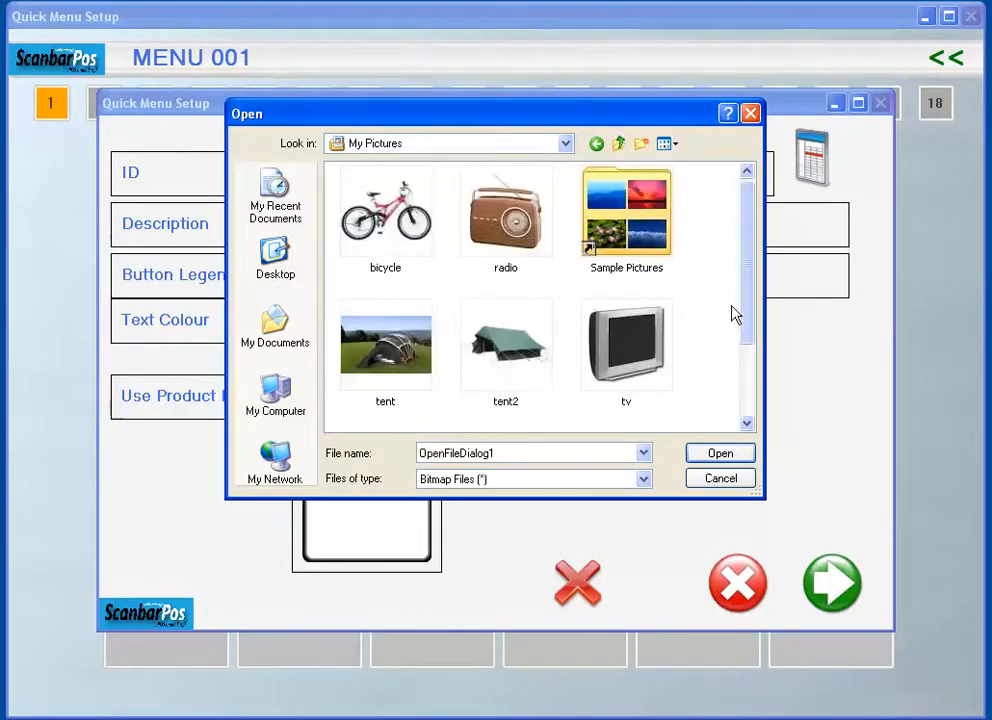
pyautogui.click(346, 176)
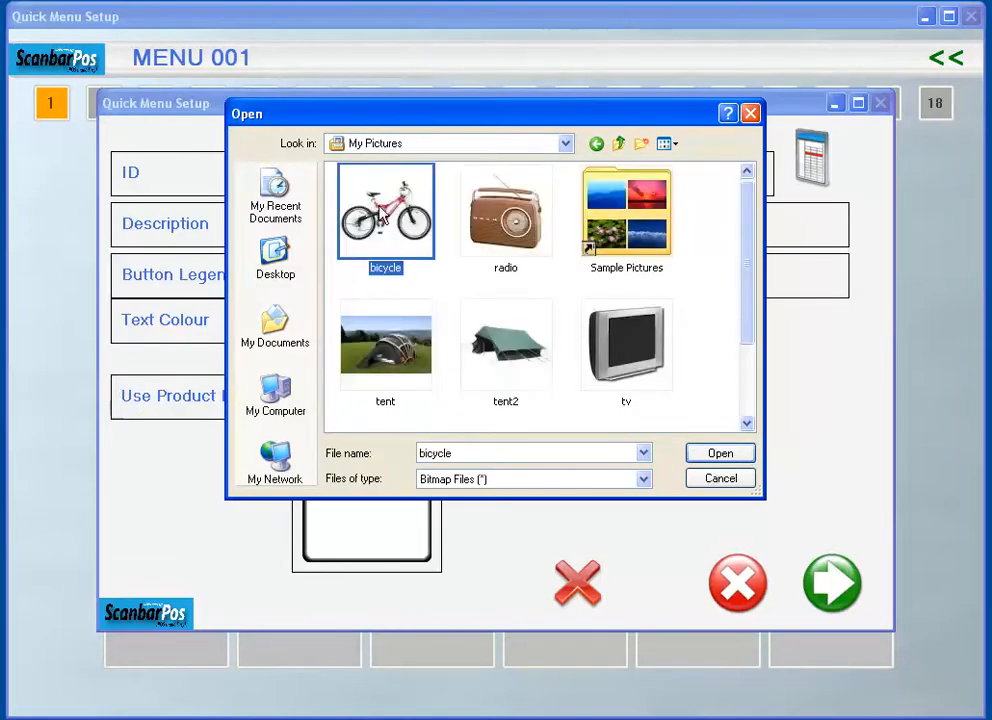
pyautogui.click(718, 454)
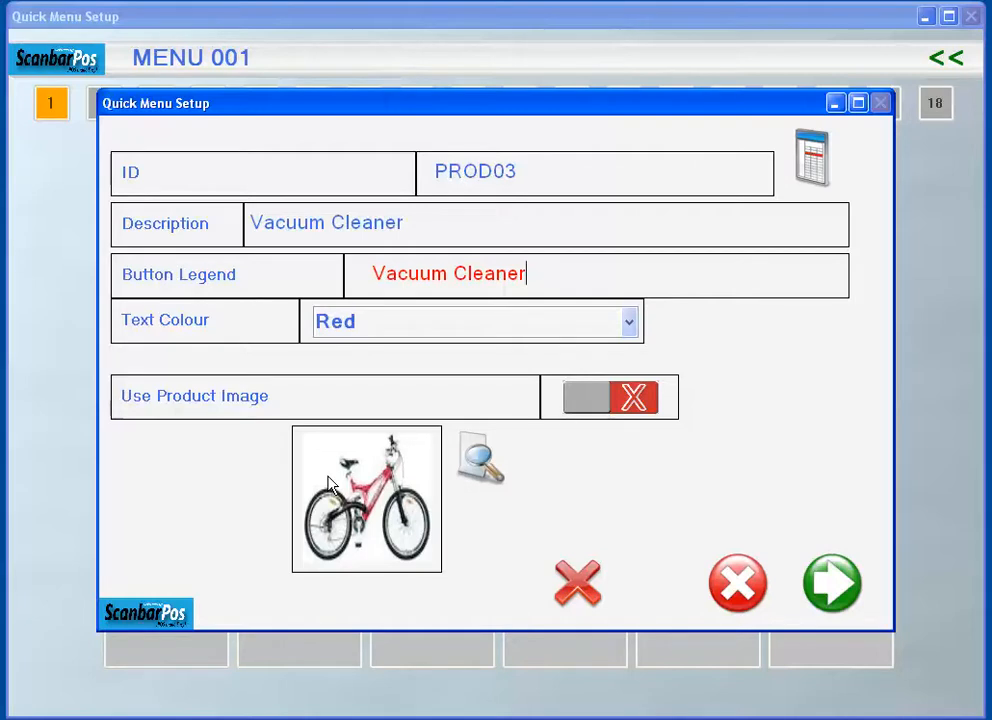
pyautogui.click(603, 405)
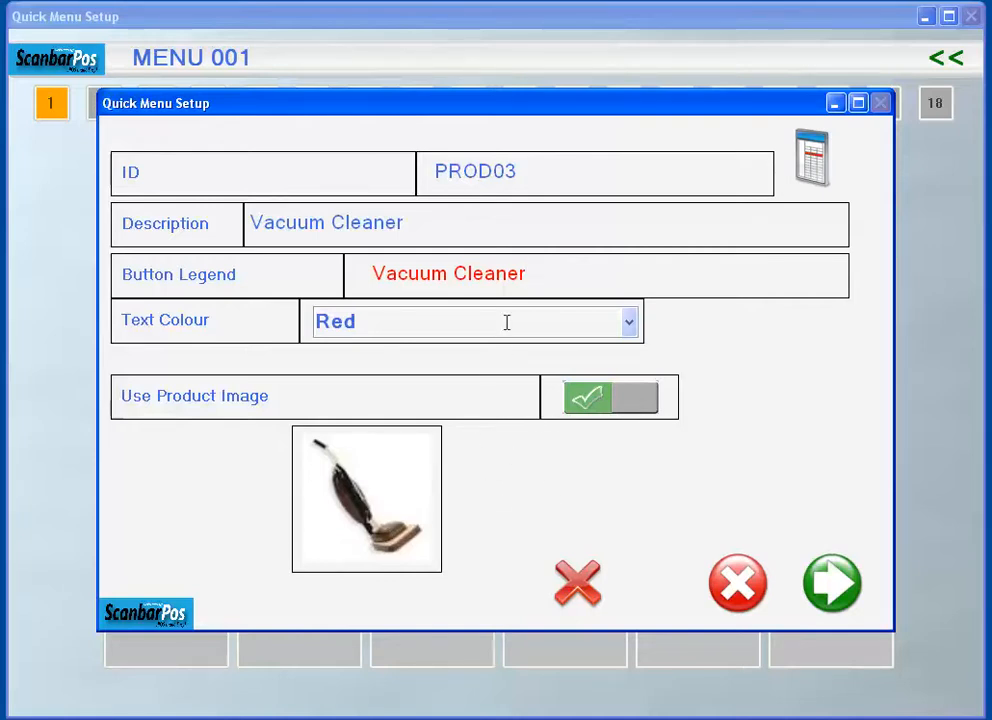
# - Clear the legend of the vacuum cleaner button and save the button
pyautogui.moveTo(545, 275); pyautogui.dragTo(430, 287)
pyautogui.press('BackSpace')
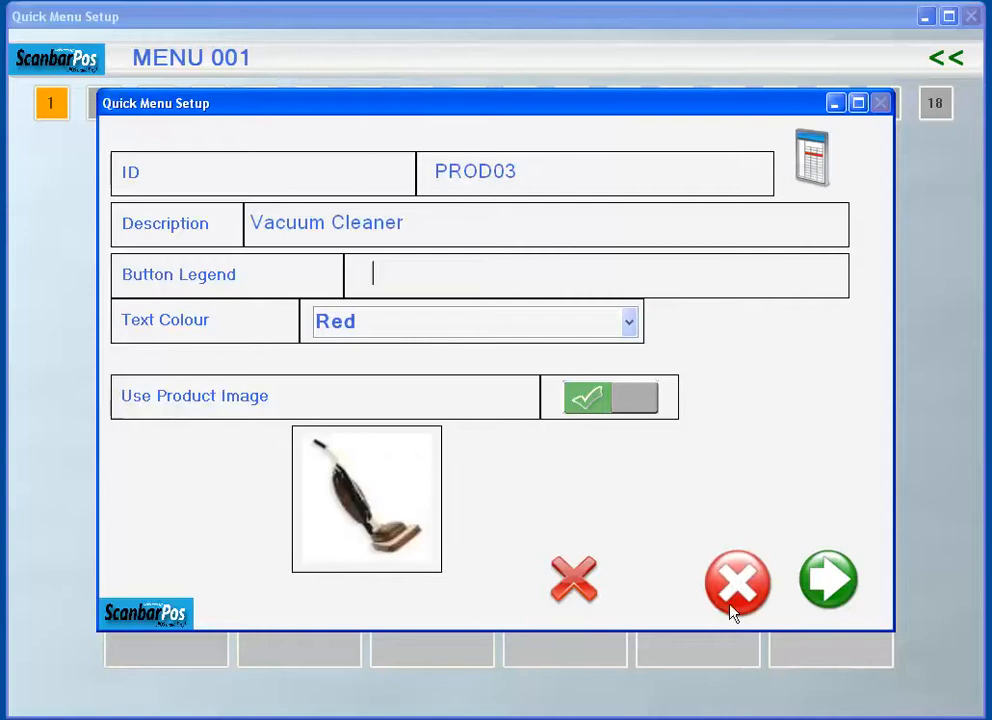
pyautogui.click(836, 592)
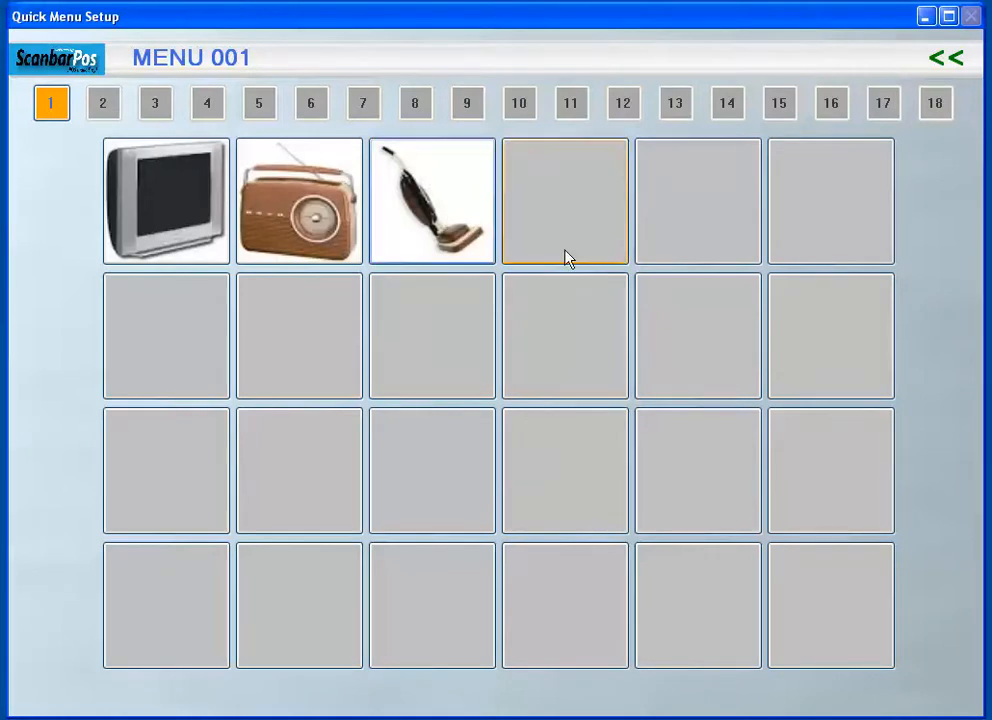
# - Assign product PROD05 (Washing Machine) to the last button in the fourth row and save it
pyautogui.click(846, 610)
pyautogui.click(818, 173)
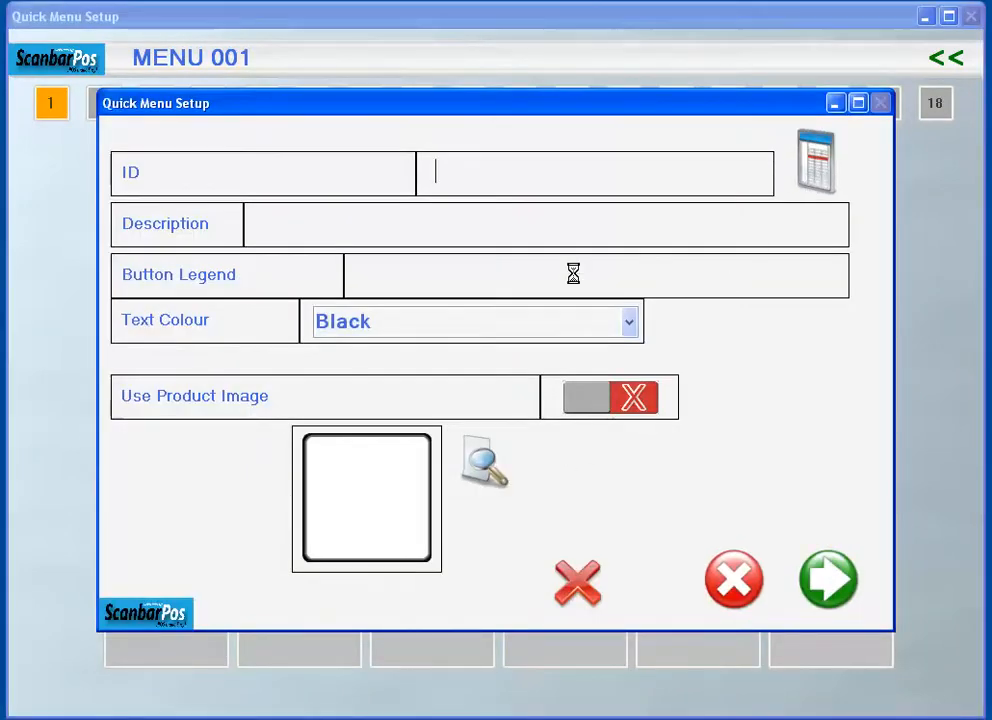
pyautogui.click(247, 438)
pyautogui.click(930, 458)
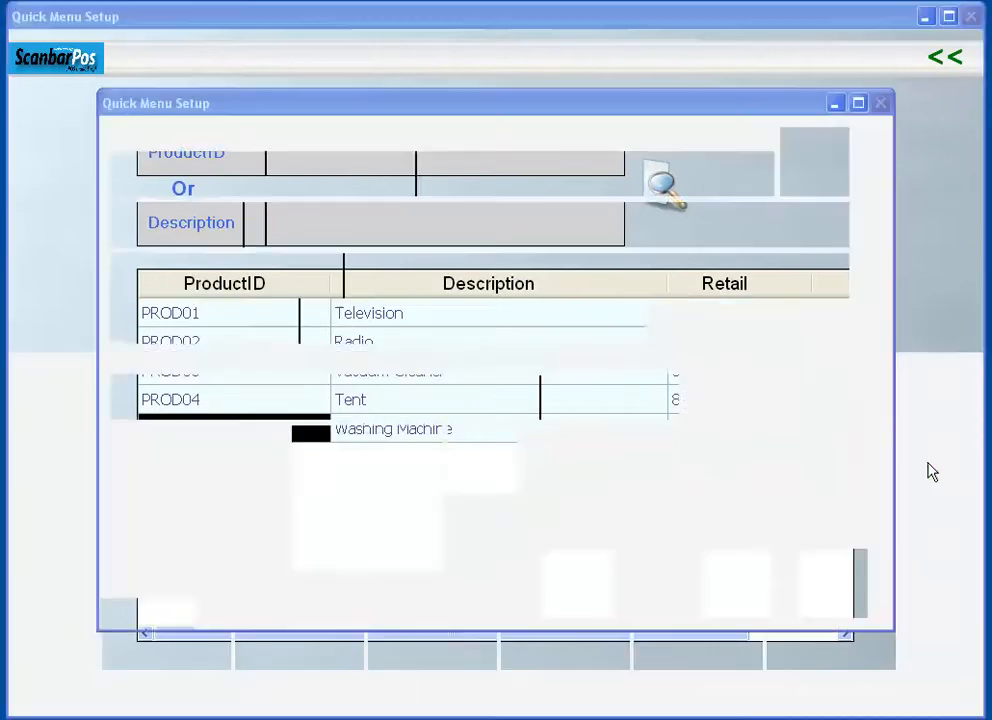
pyautogui.click(828, 580)
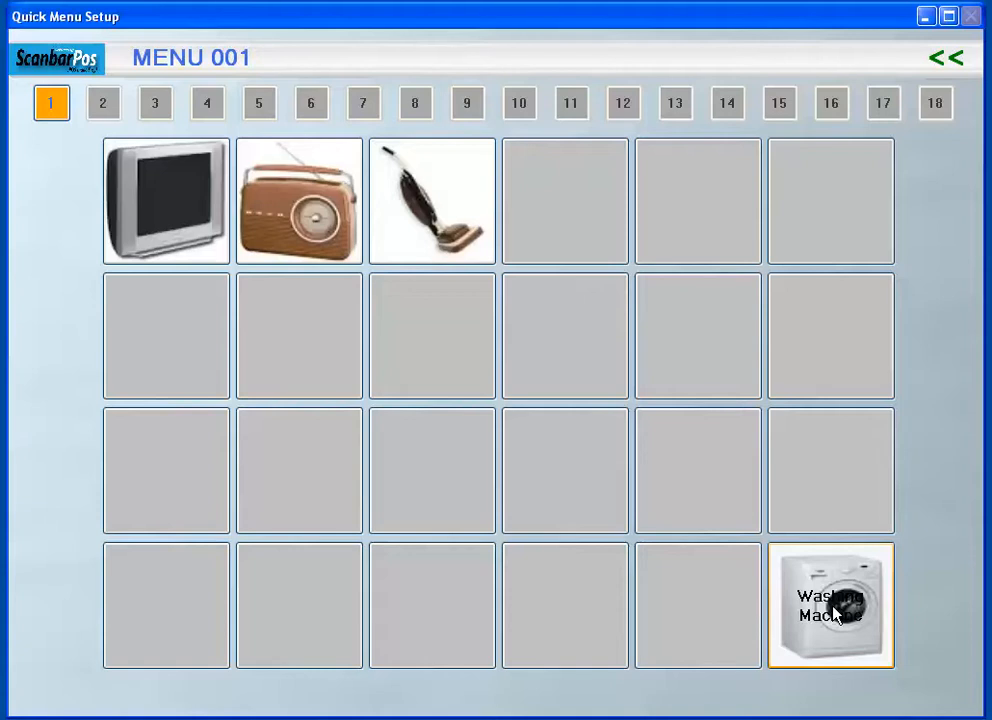
# - Clear the legend of the washing machine button and save the button
pyautogui.click(837, 610)
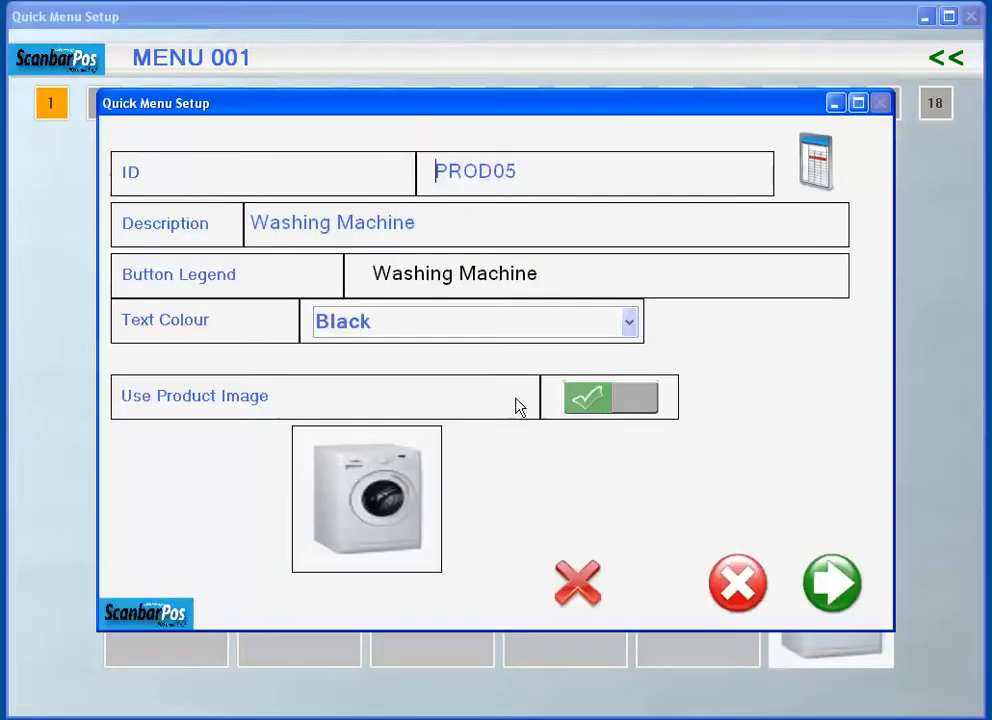
pyautogui.hotkey('ctrl', 'a')
pyautogui.press('BackSpace')
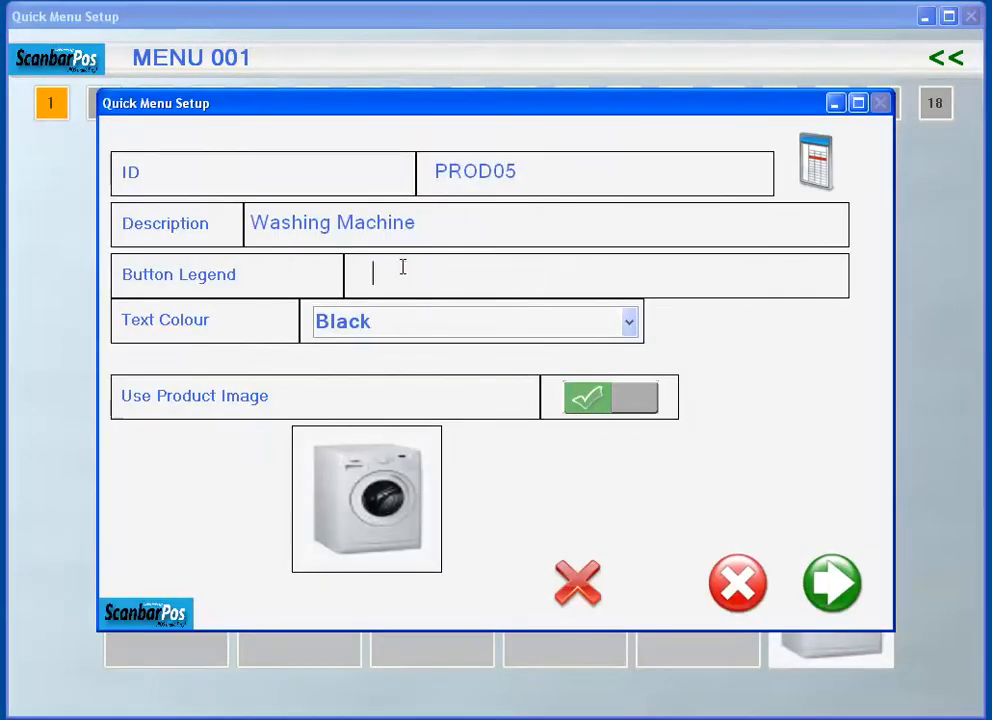
pyautogui.click(834, 588)
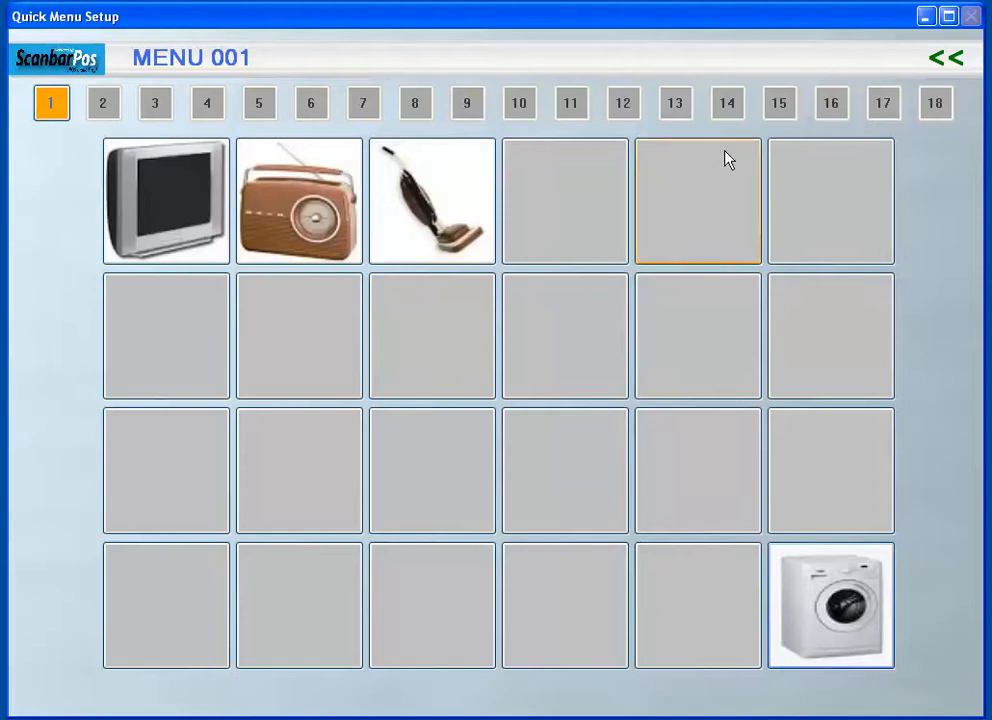
# - Leave the quick menu setup and the admin area, and open the quick menus from an ePOS sale
pyautogui.click(957, 66)
pyautogui.click(632, 337)
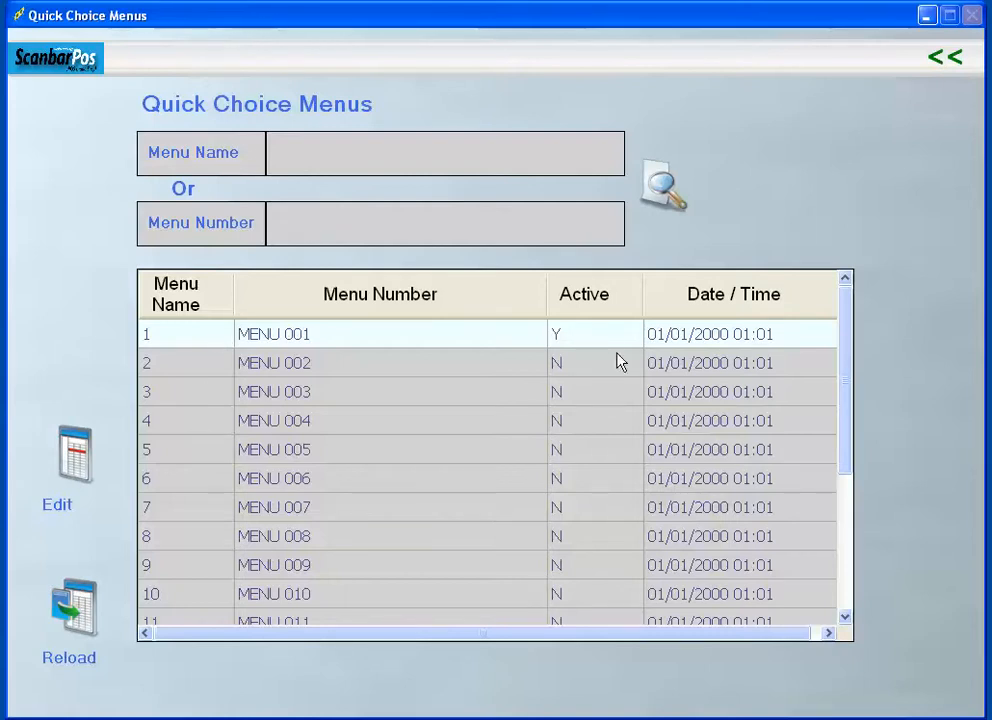
pyautogui.click(948, 66)
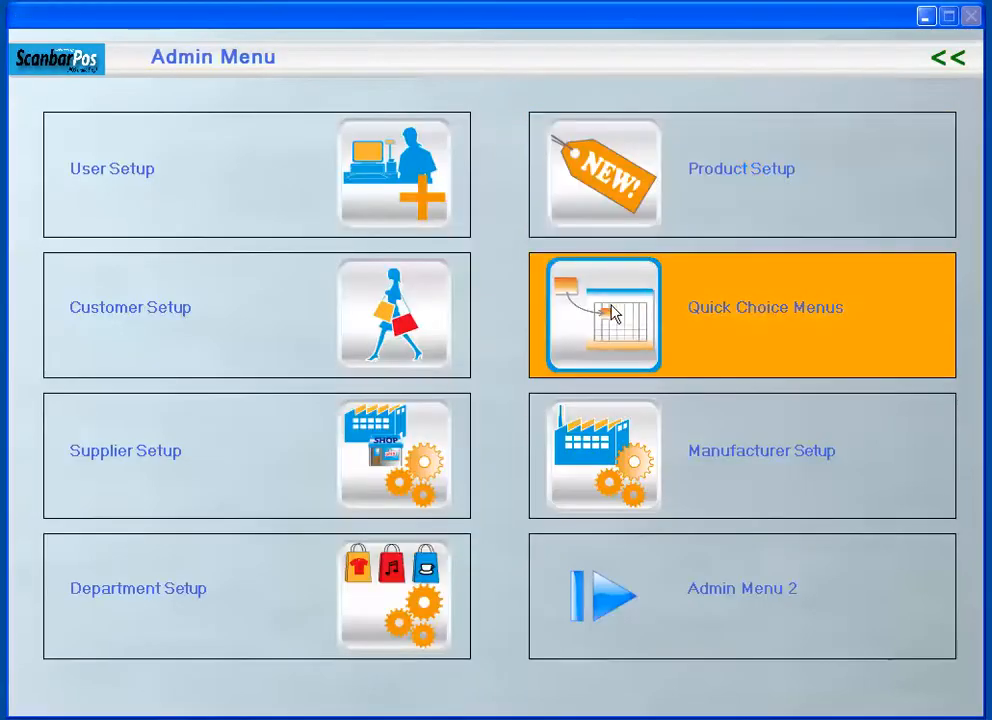
pyautogui.click(943, 58)
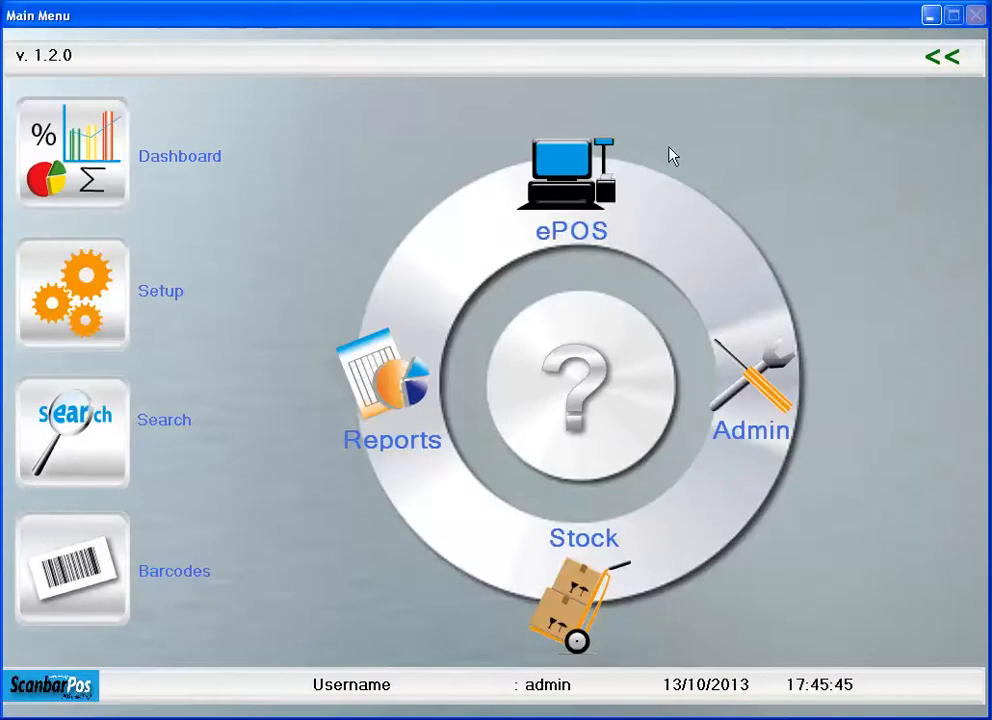
pyautogui.click(575, 201)
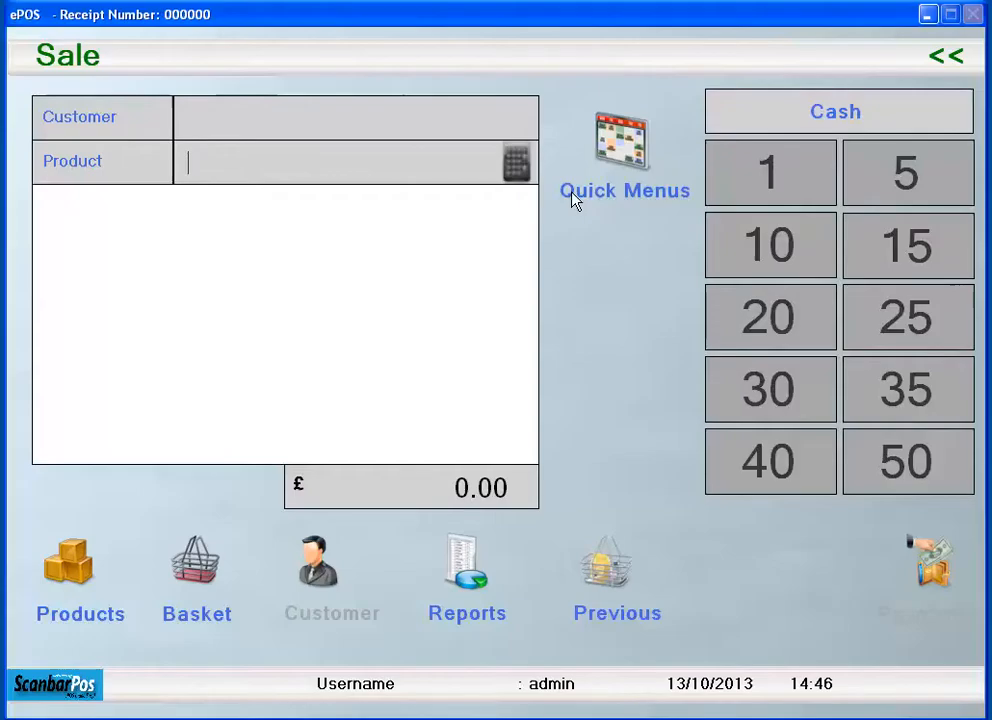
pyautogui.click(636, 137)
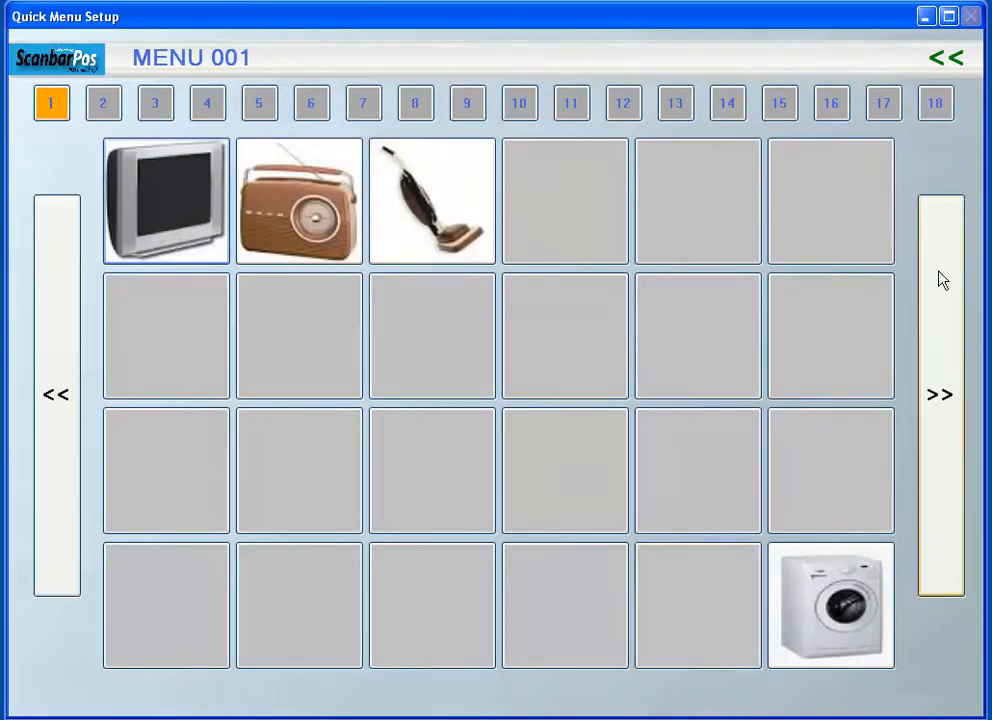
# - Browse the quick menus, jumping to menus 11, 1, 2 and 3 and stepping forward and back between neighbouring menus
pyautogui.click(940, 480)
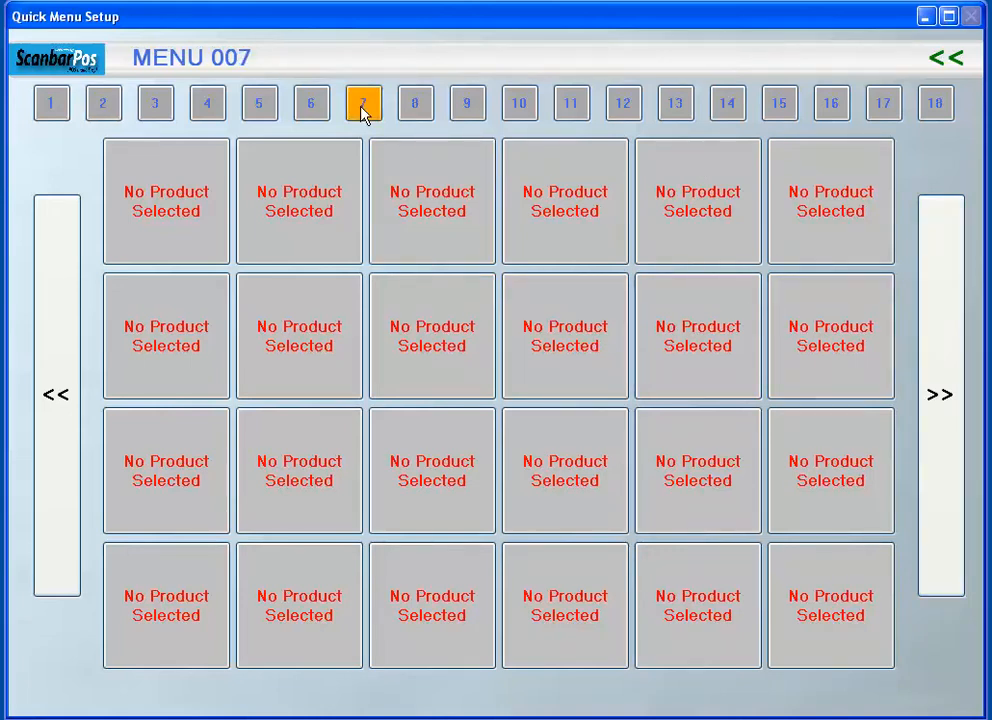
pyautogui.click(571, 105)
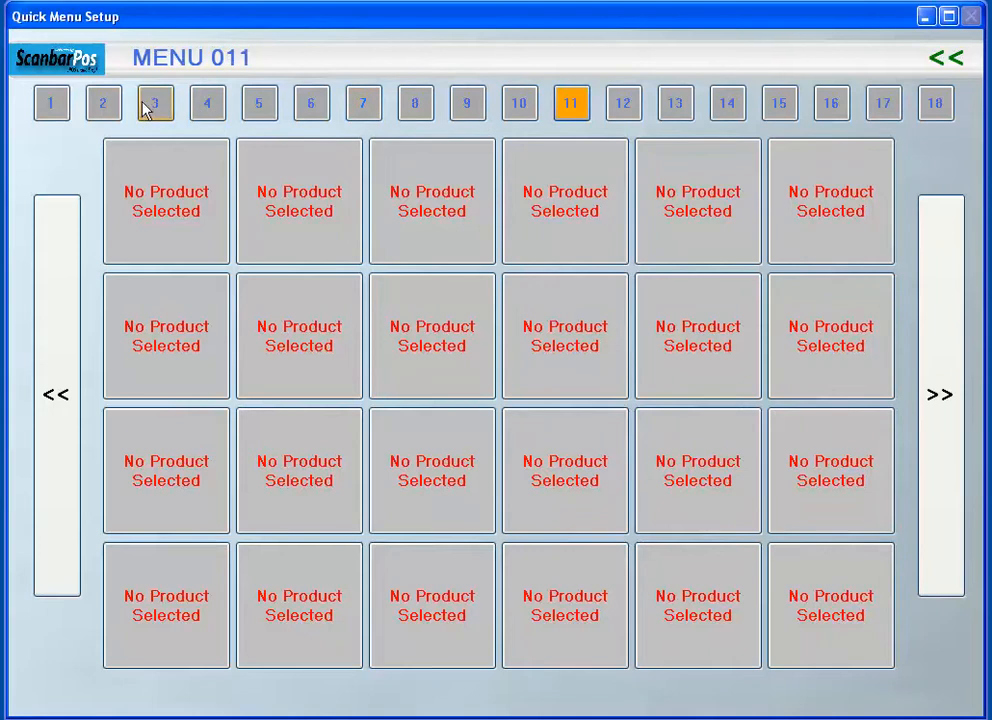
pyautogui.click(53, 108)
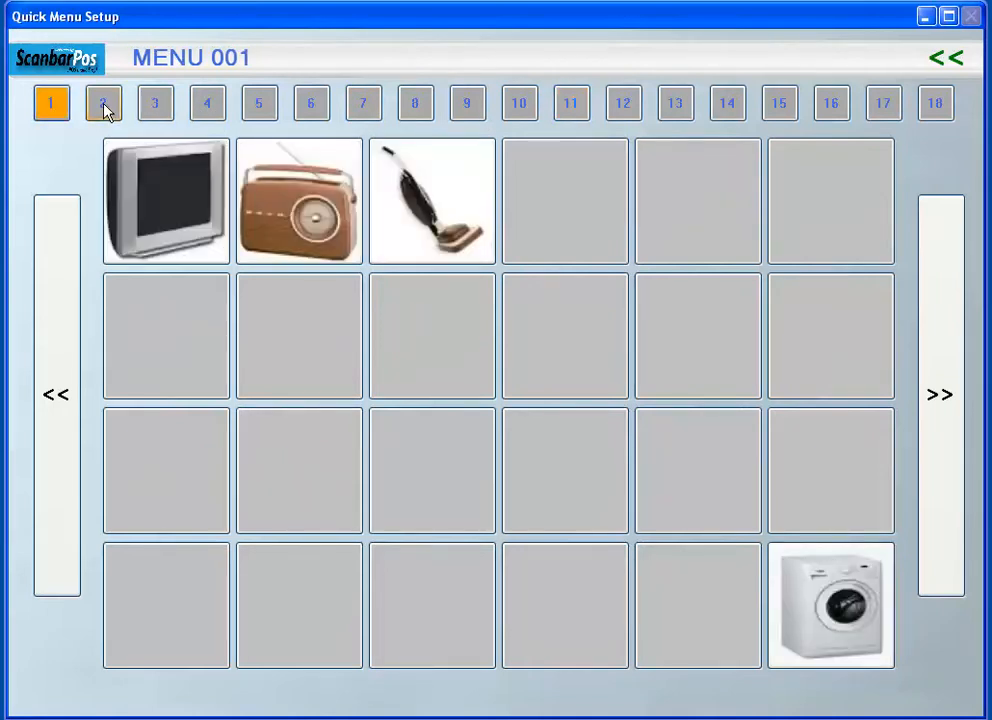
pyautogui.click(105, 107)
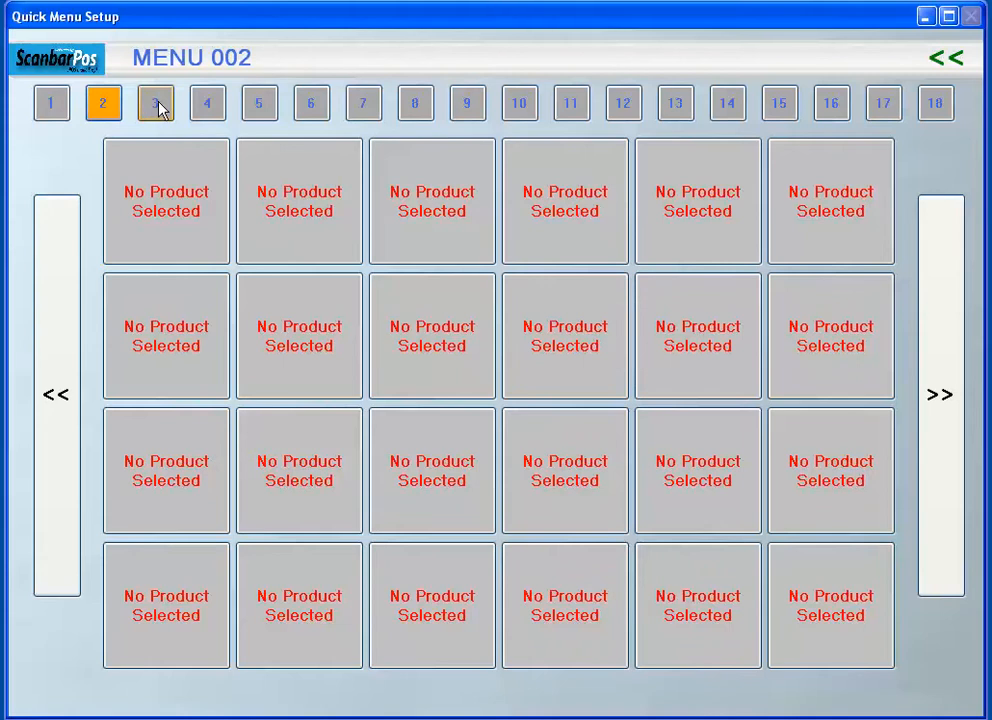
pyautogui.click(150, 111)
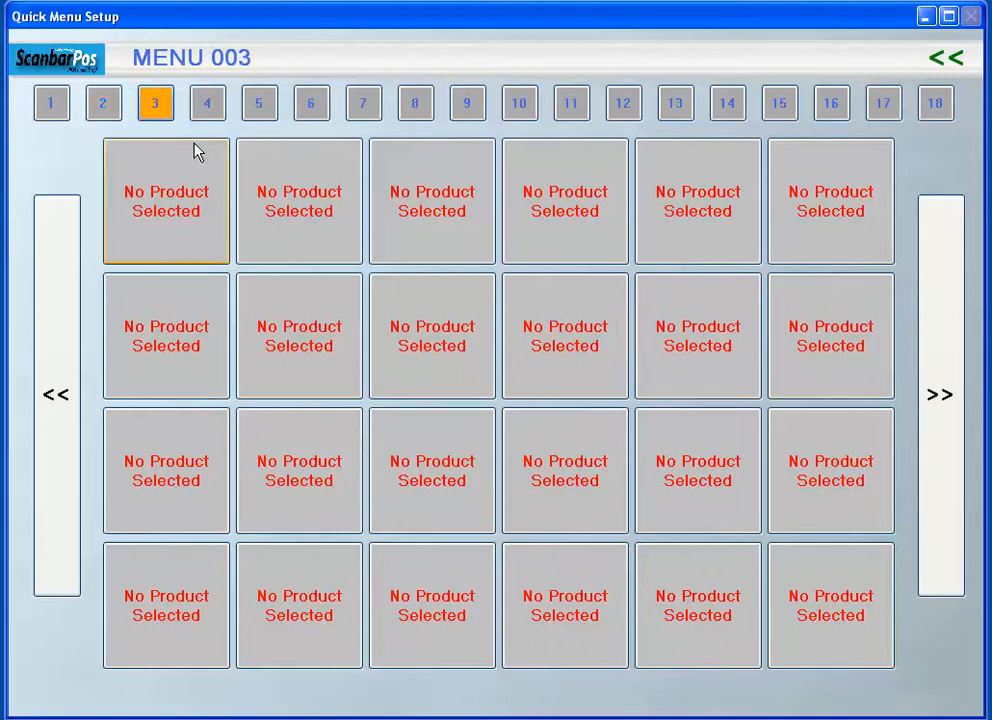
pyautogui.click(945, 418)
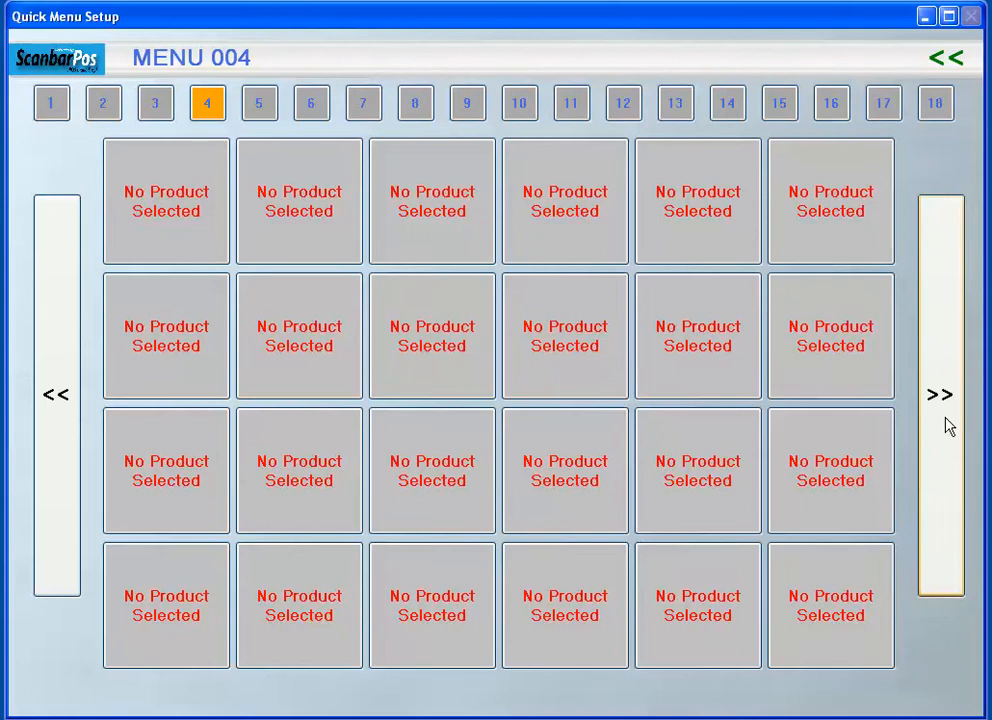
pyautogui.click(70, 402)
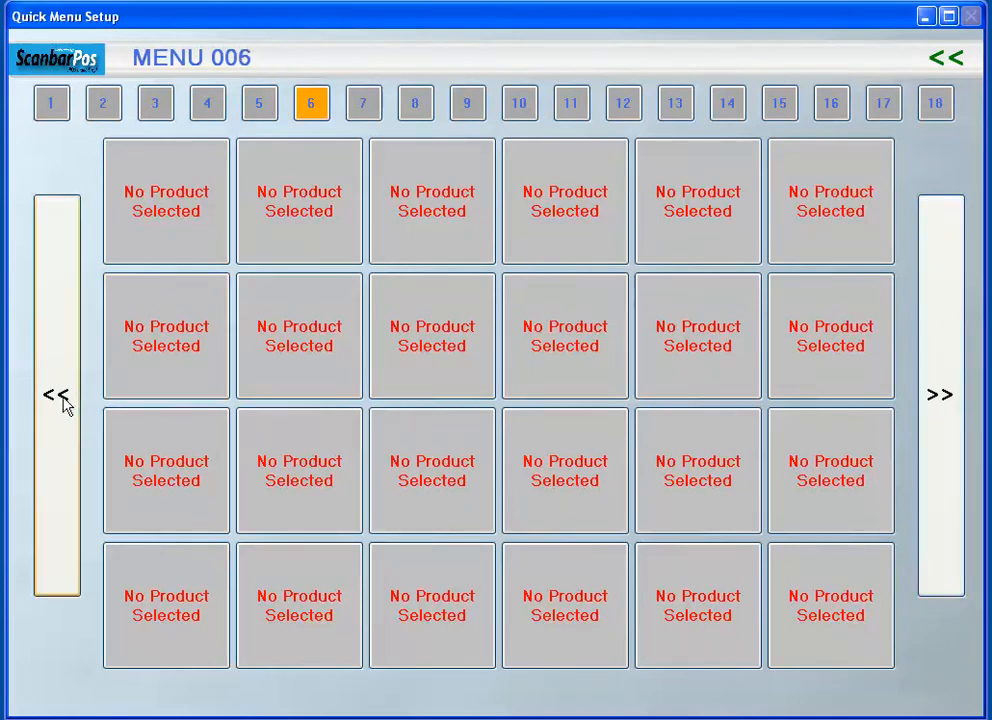
pyautogui.click(60, 397)
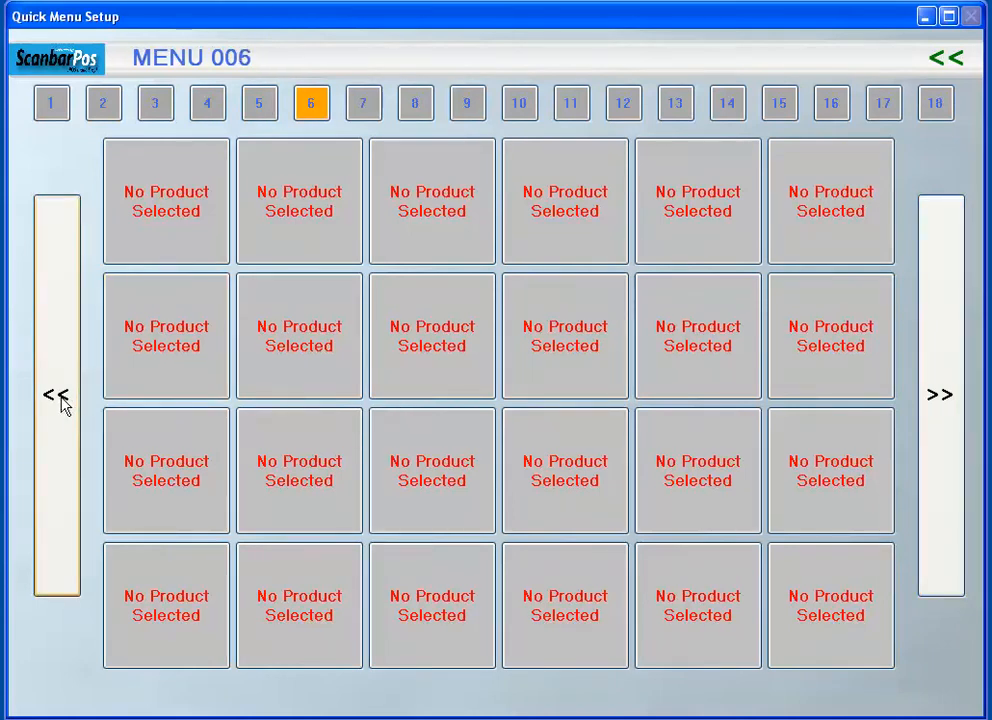
# - Add the vacuum cleaner from MENU 001 to the sale, and leave the sale with the current basket deleted
pyautogui.click(53, 102)
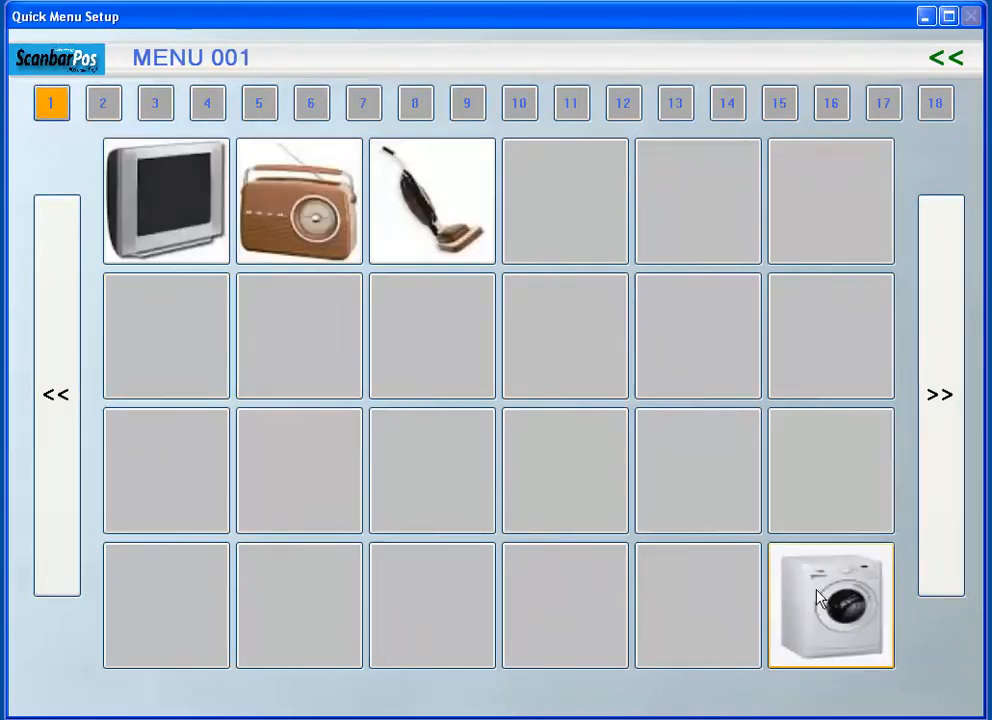
pyautogui.click(448, 198)
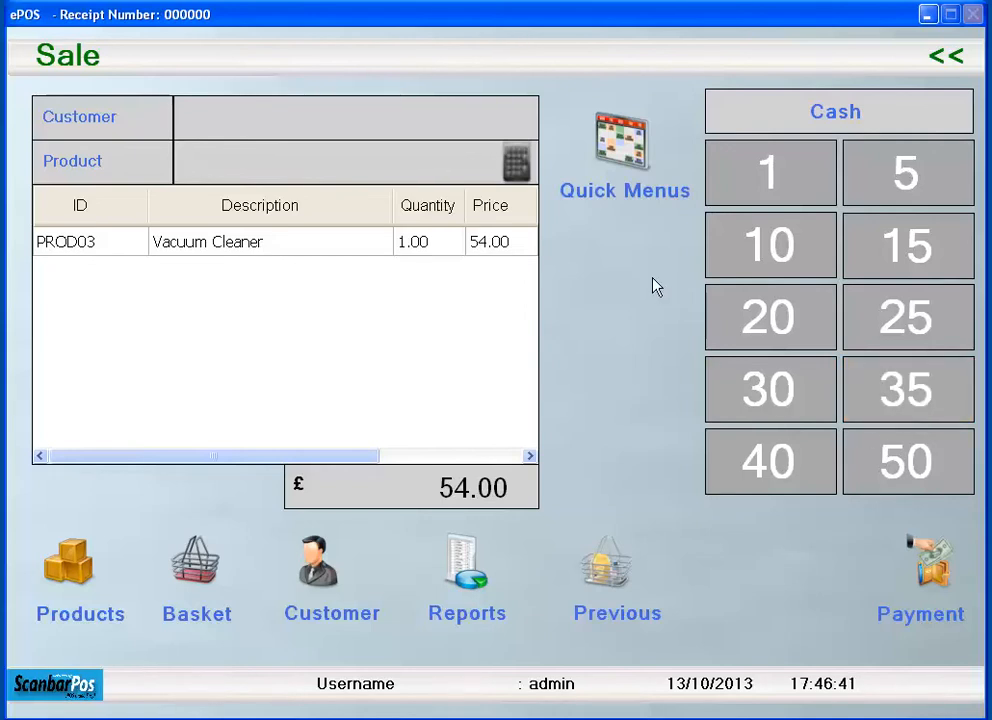
pyautogui.click(944, 60)
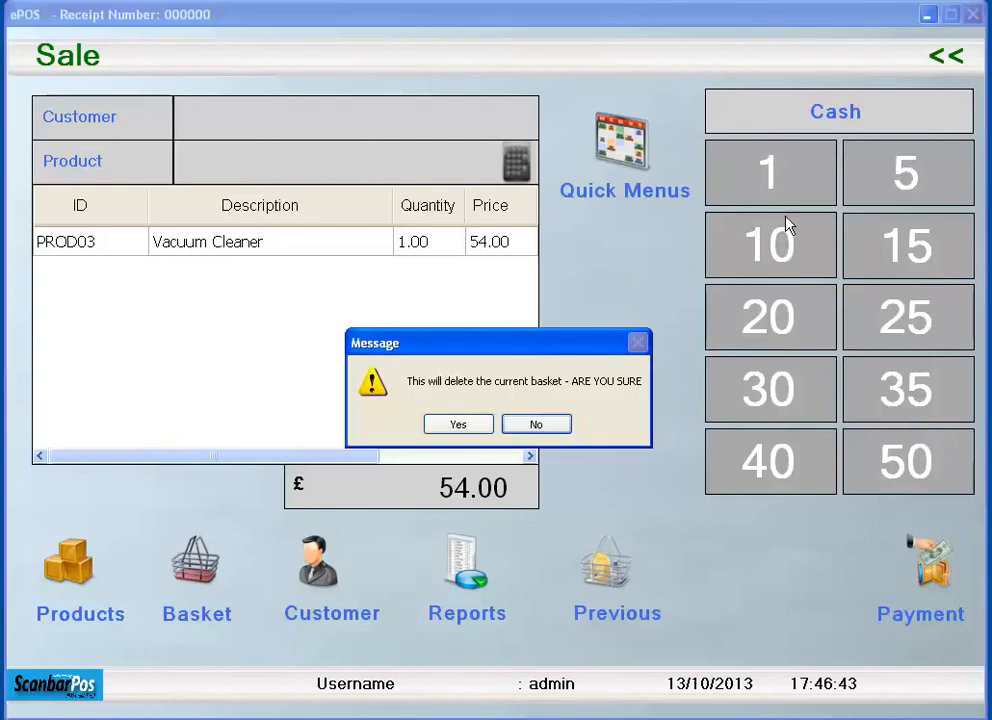
pyautogui.click(456, 428)
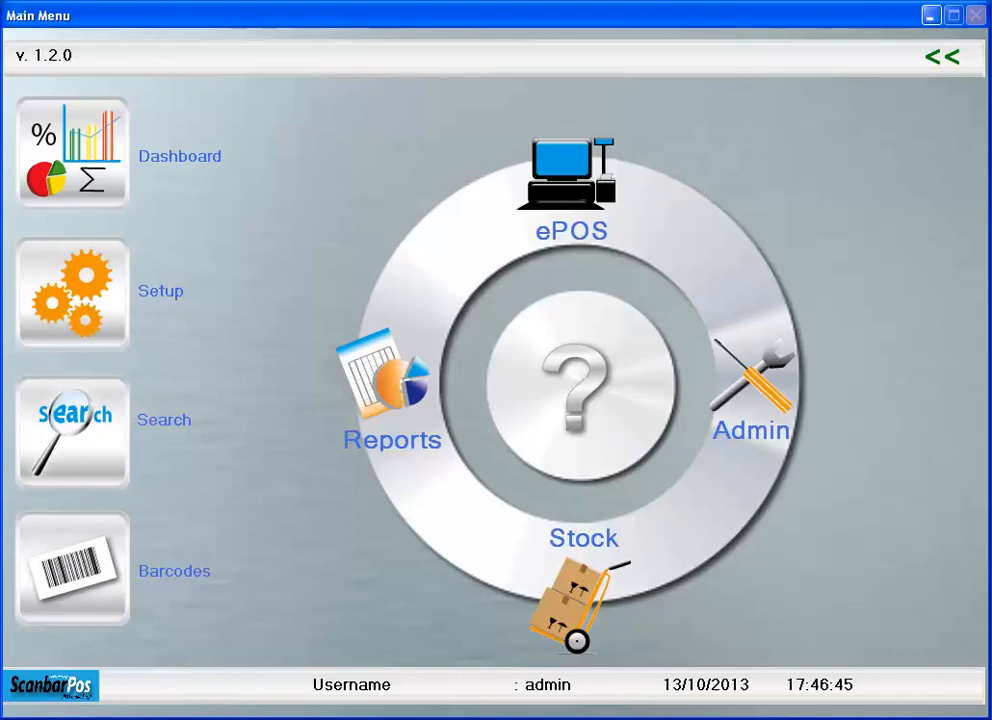